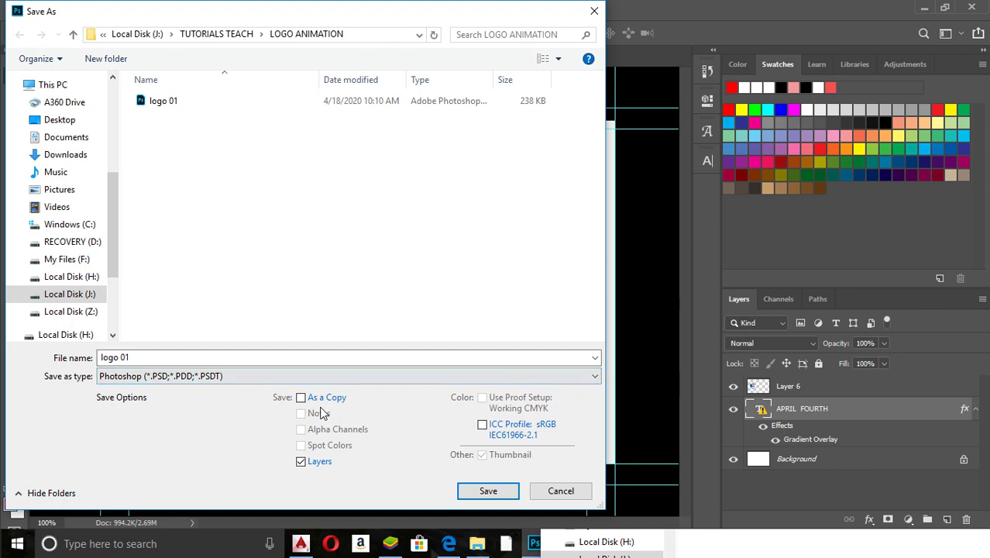
- Save the layered document as logo 01 in Photoshop format, replacing the existing file and keeping Maximize Compatibility enabled
{"action": "left_click", "coordinate": [301, 461]}
{"action": "left_click", "coordinate": [301, 461]}
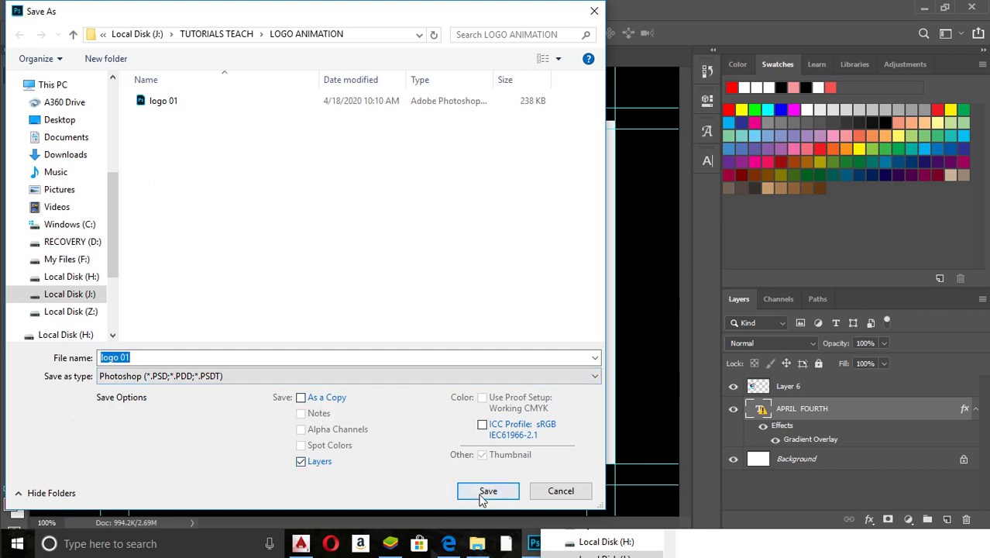
{"action": "left_click", "coordinate": [480, 490]}
{"action": "left_click", "coordinate": [520, 271]}
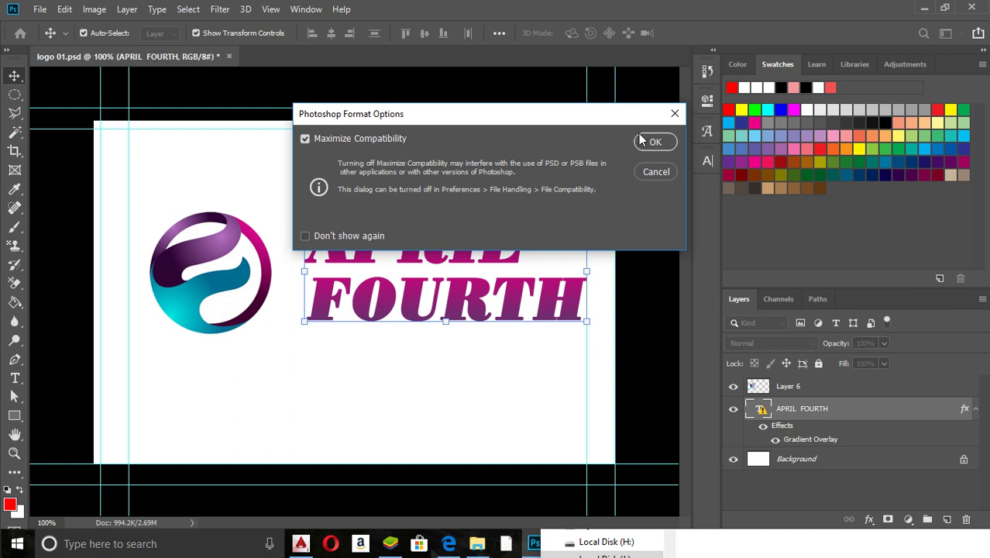
{"action": "left_click", "coordinate": [655, 141]}
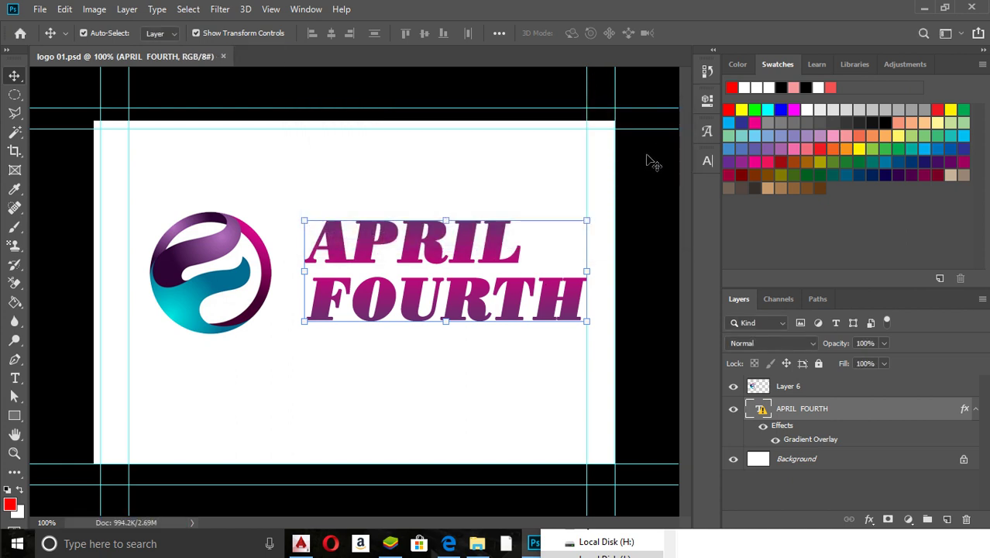
- Switch to File Explorer at the LOGO ANIMATION folder and reposition its window so the whole window fits on screen
{"action": "left_click", "coordinate": [477, 543]}
{"action": "left_click", "coordinate": [738, 167]}
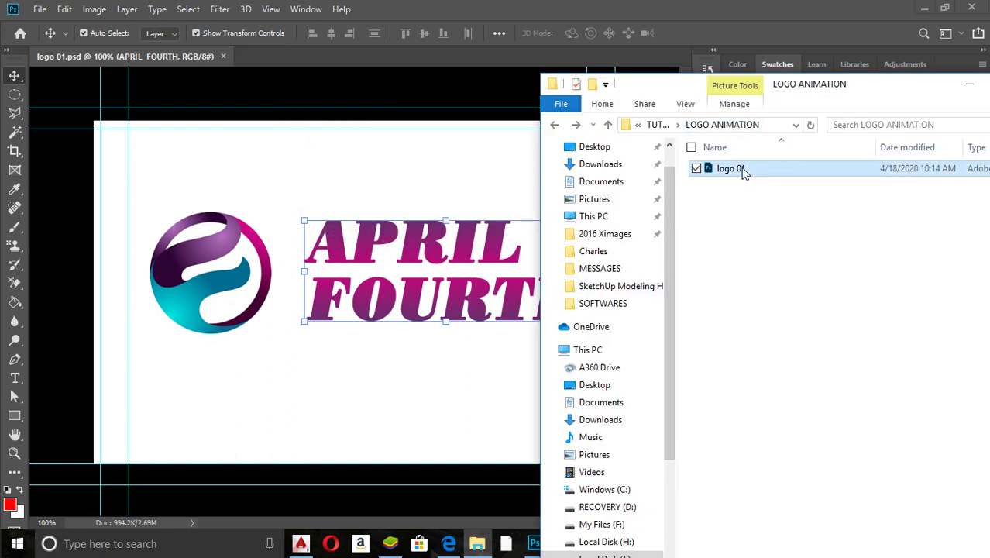
{"action": "left_click_drag", "start_coordinate": [738, 167], "coordinate": [514, 35]}
{"action": "left_click", "coordinate": [651, 542]}
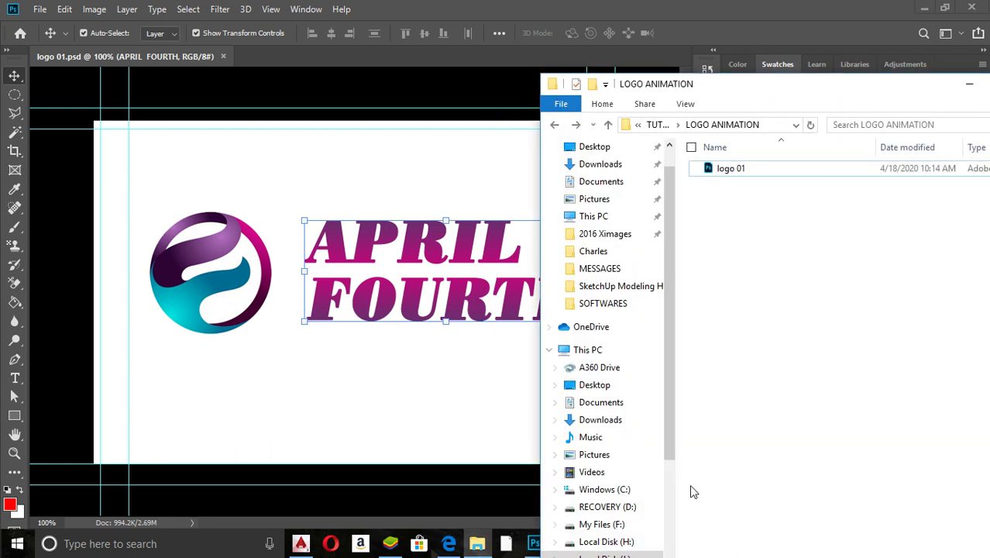
{"action": "left_click_drag", "start_coordinate": [675, 106], "coordinate": [471, 9]}
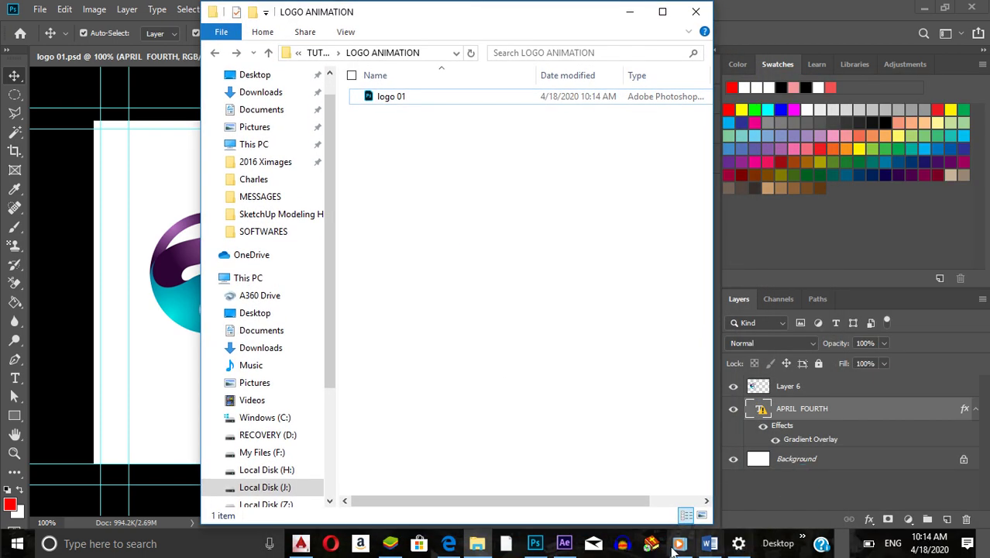
- Switch to After Effects and bring the logo 01 Photoshop file from the LOGO ANIMATION folder into the project
{"action": "mouse_move", "coordinate": [573, 546]}
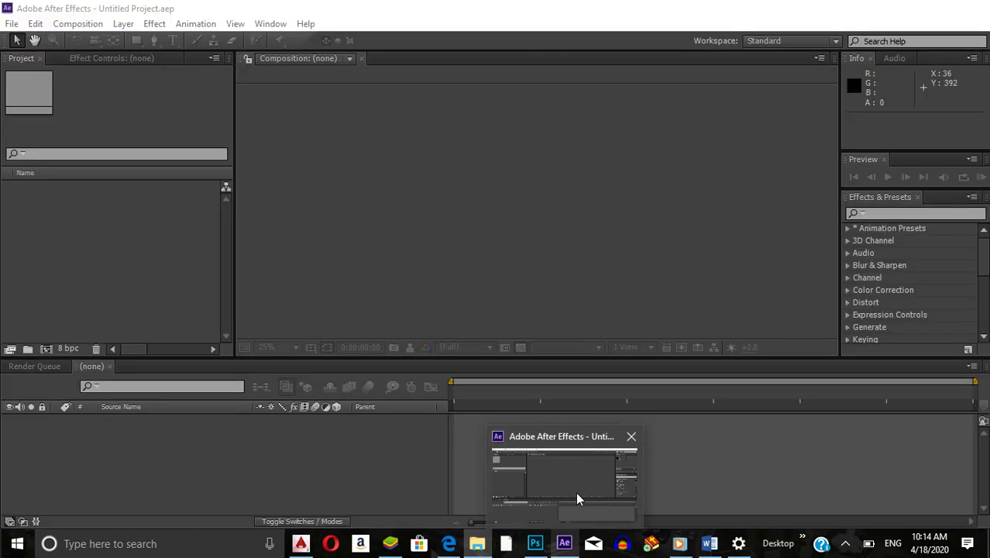
{"action": "left_click", "coordinate": [575, 491]}
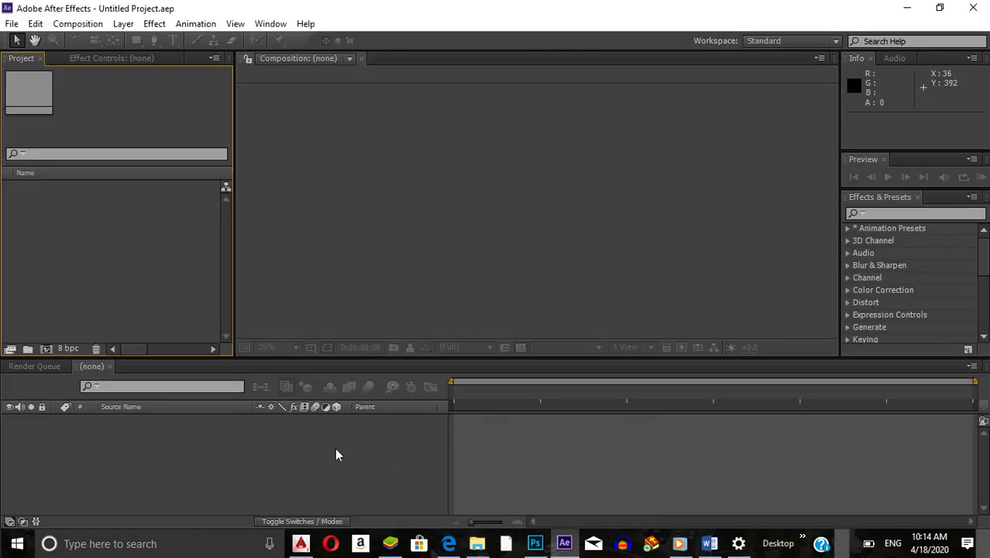
{"action": "left_click", "coordinate": [476, 543]}
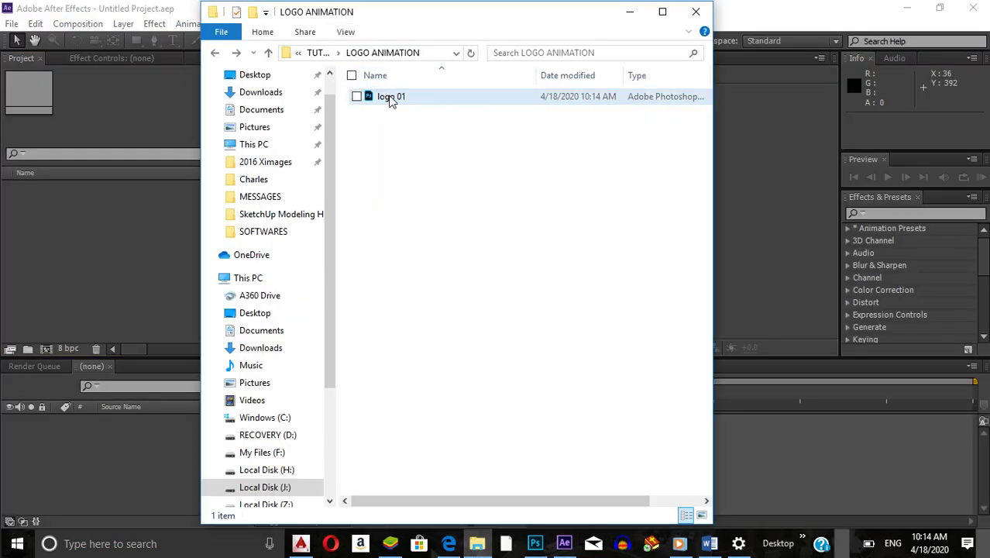
{"action": "left_click_drag", "start_coordinate": [389, 102], "coordinate": [134, 272]}
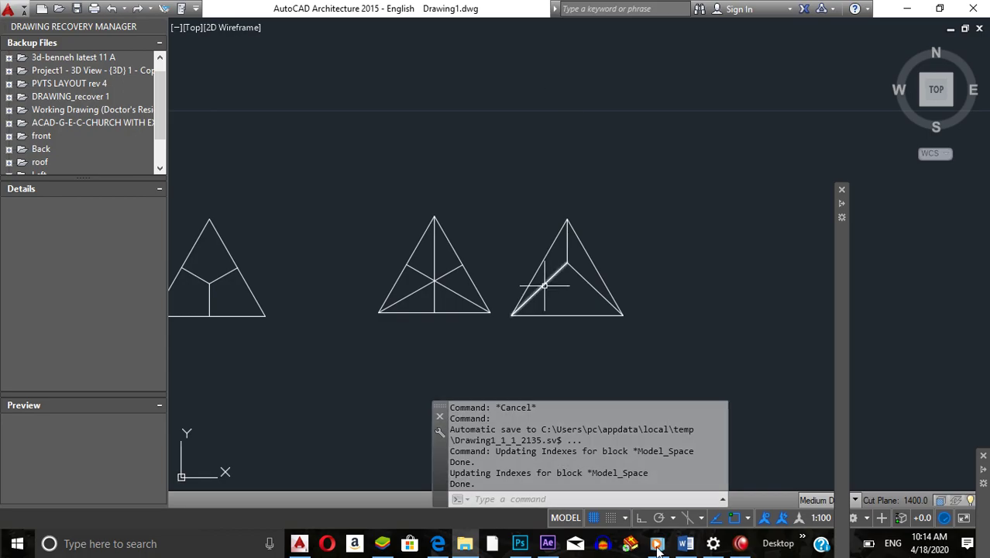
{"action": "left_click", "coordinate": [551, 543]}
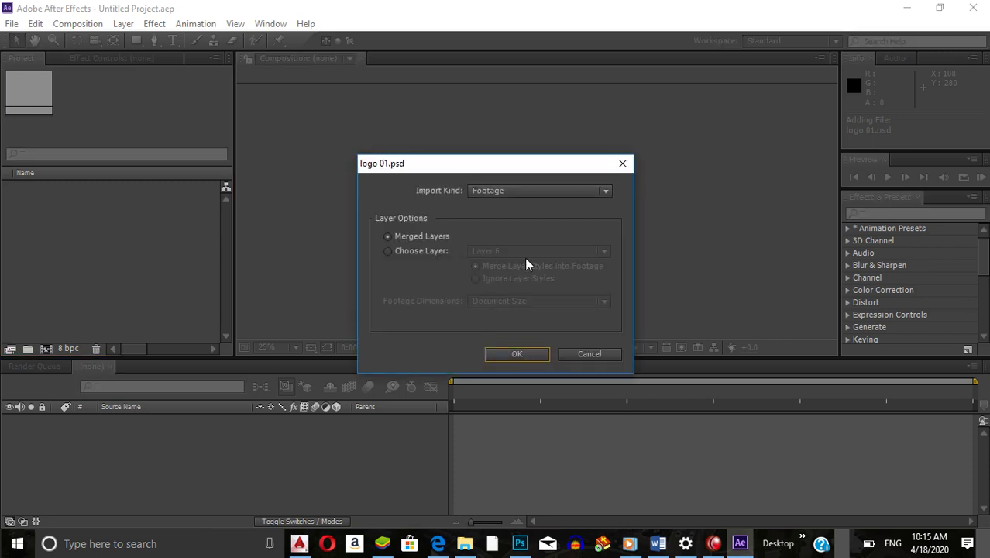
- Import logo 01.psd as Composition - Retain Layer Sizes with Editable Layer Styles, and open the logo 01 composition
{"action": "left_click", "coordinate": [477, 190]}
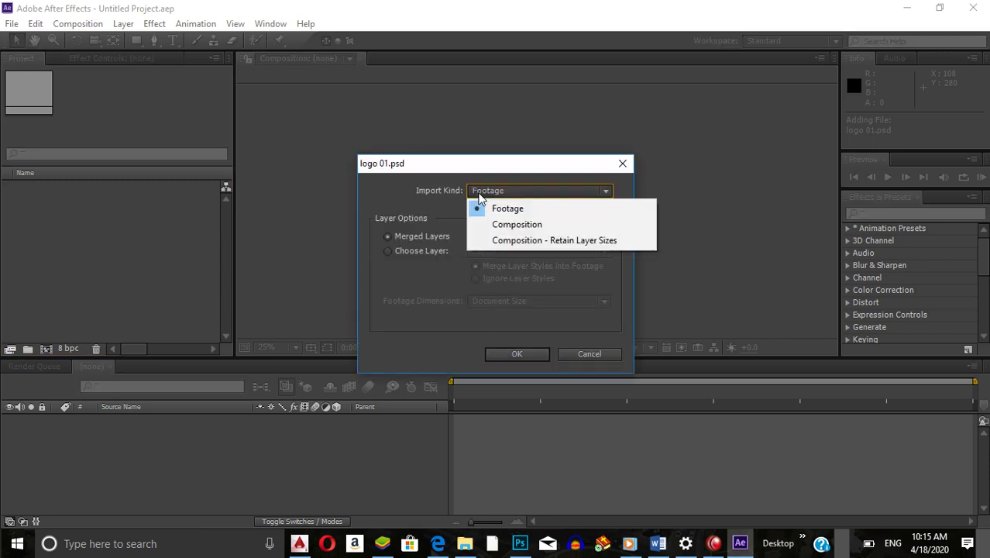
{"action": "left_click", "coordinate": [495, 240]}
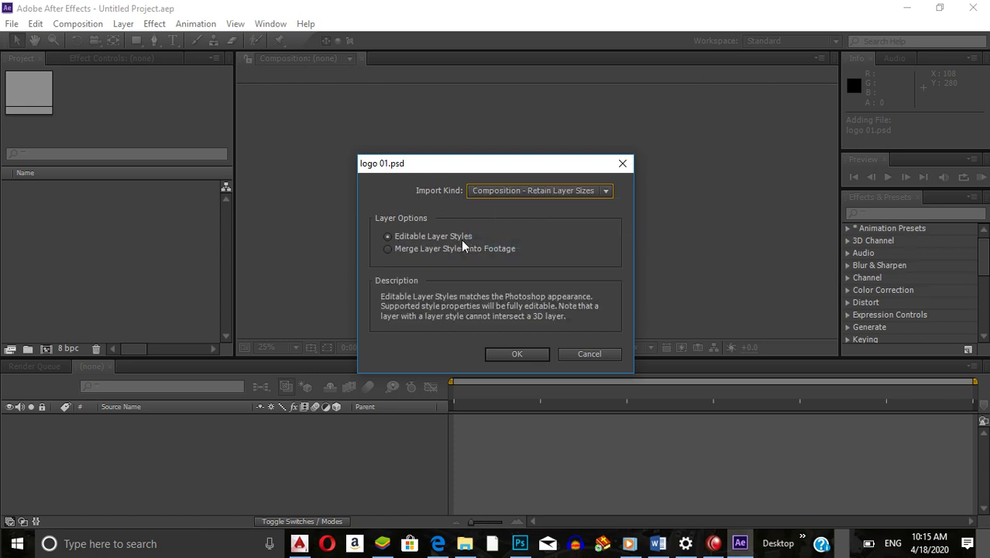
{"action": "left_click", "coordinate": [507, 355]}
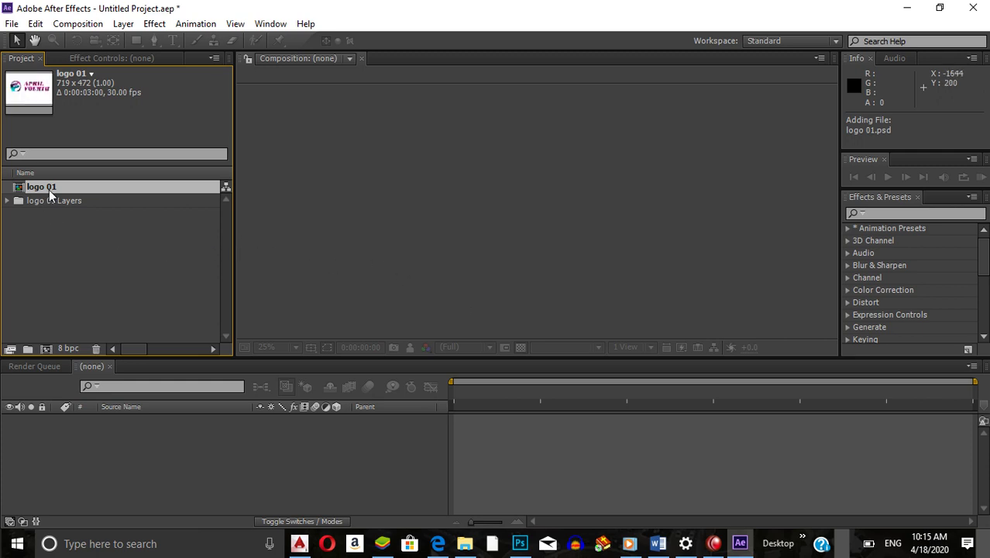
{"action": "double_click", "coordinate": [88, 189]}
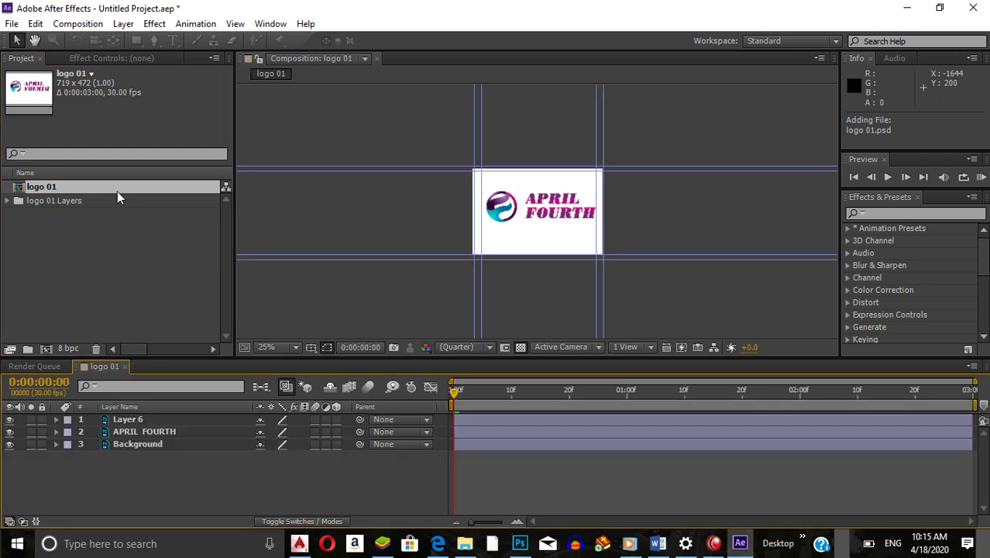
{"action": "scroll", "coordinate": [495, 240], "scroll_direction": "up", "scroll_amount": 4}
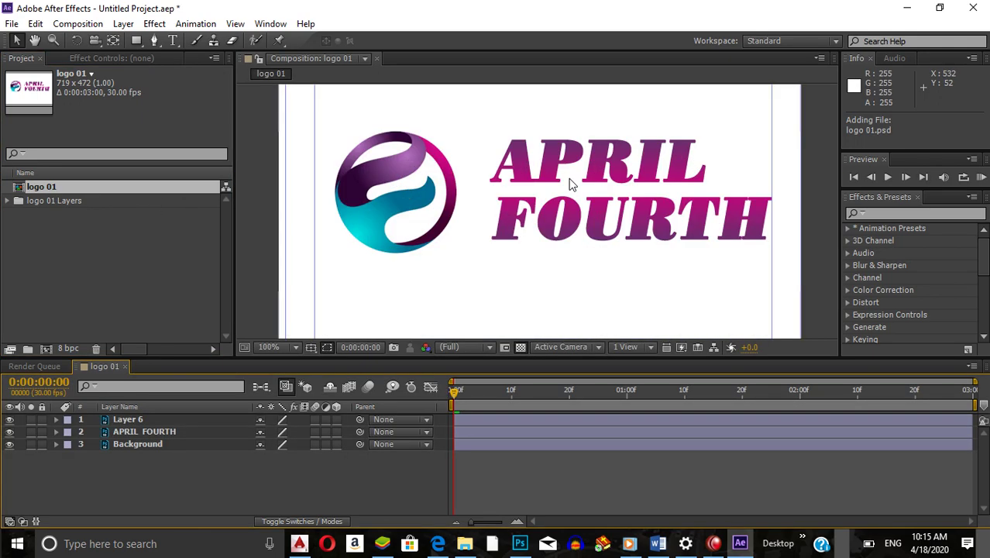
- Shift the APRIL FOURTH layer to start at 0:00:00:15 and move it above Layer 6 in the stack
{"action": "left_click", "coordinate": [122, 421]}
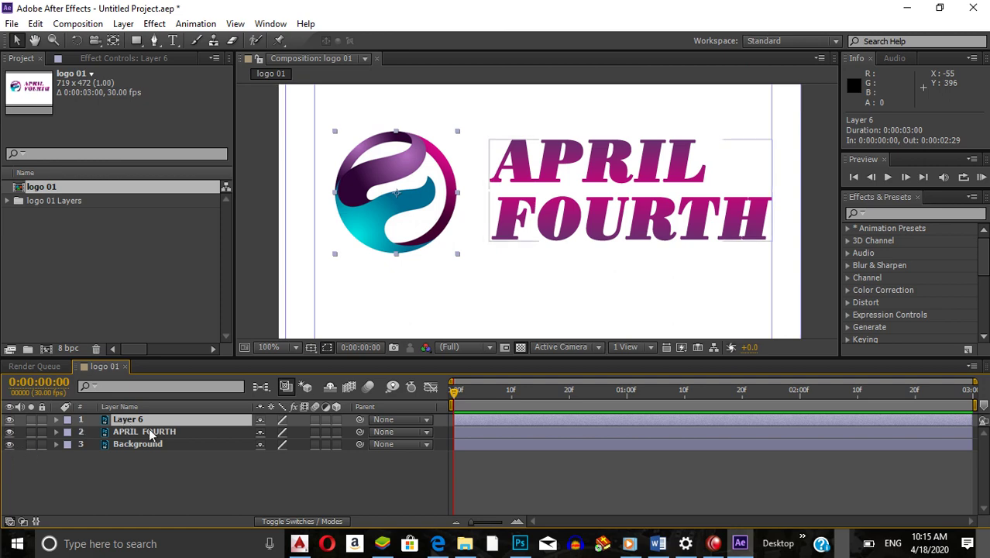
{"action": "left_click_drag", "start_coordinate": [493, 432], "coordinate": [569, 430]}
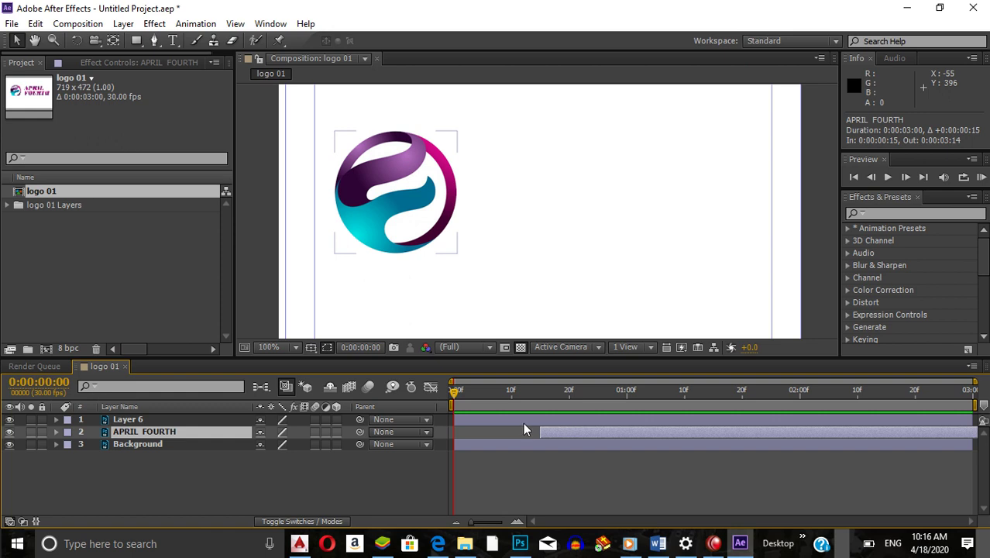
{"action": "left_click_drag", "start_coordinate": [152, 431], "coordinate": [143, 422]}
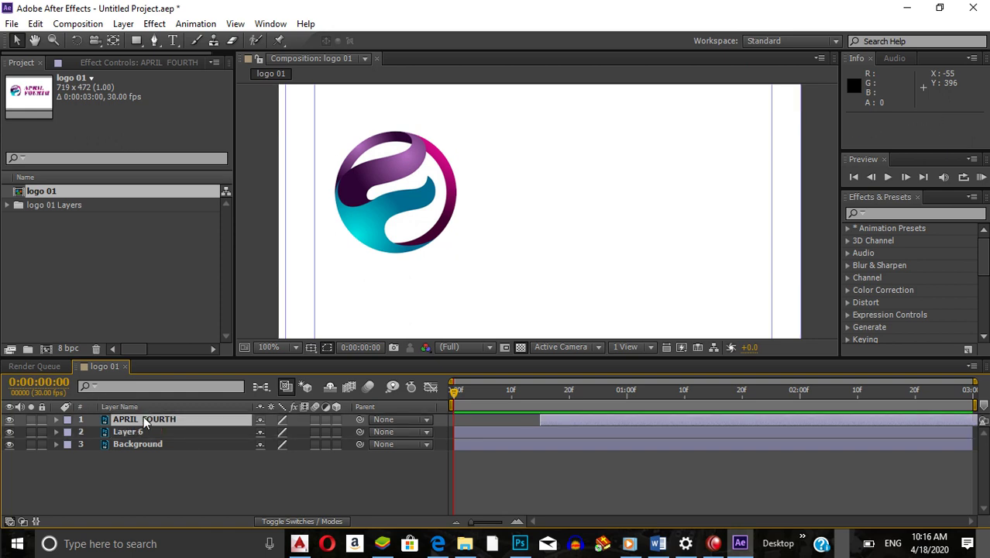
- Preview the composition from the start and trim the APRIL FOURTH layer's in point to 0:00:01:02
{"action": "left_click_drag", "start_coordinate": [459, 397], "coordinate": [427, 399]}
{"action": "key", "text": "space"}
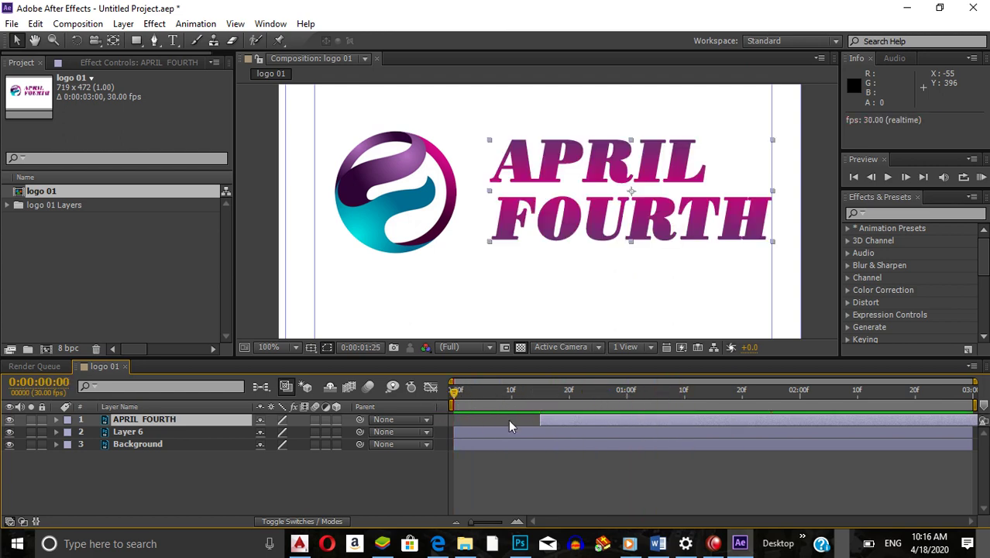
{"action": "key", "text": "space"}
{"action": "left_click_drag", "start_coordinate": [542, 419], "coordinate": [633, 419]}
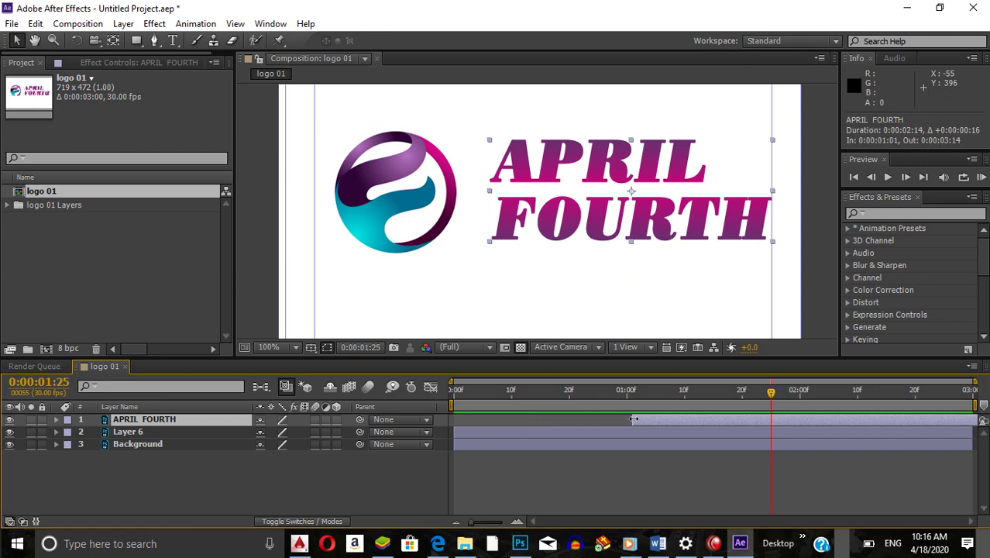
{"action": "left_click_drag", "start_coordinate": [511, 397], "coordinate": [431, 407]}
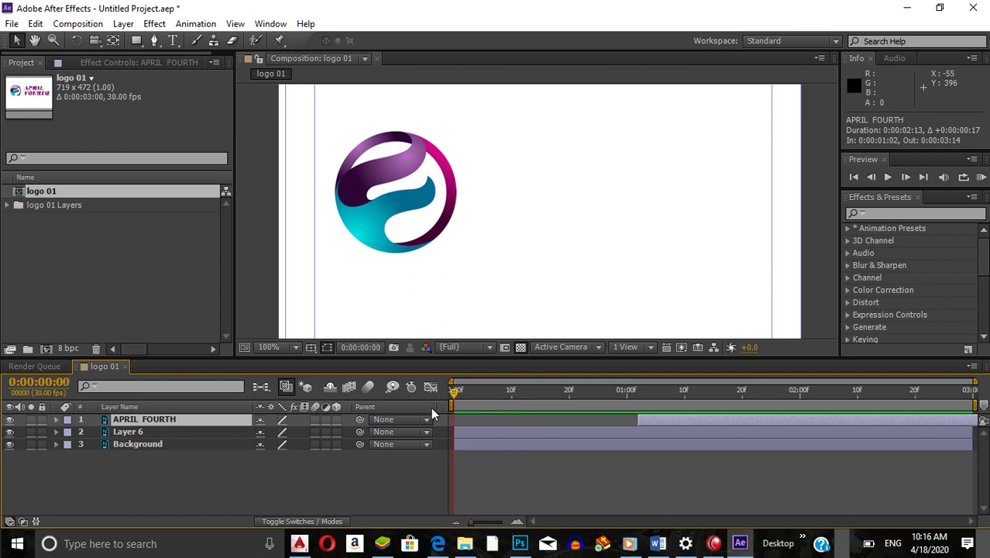
- Set the APRIL FOURTH layer's Scale to 101%
{"action": "left_click", "coordinate": [143, 419]}
{"action": "key", "text": "s"}
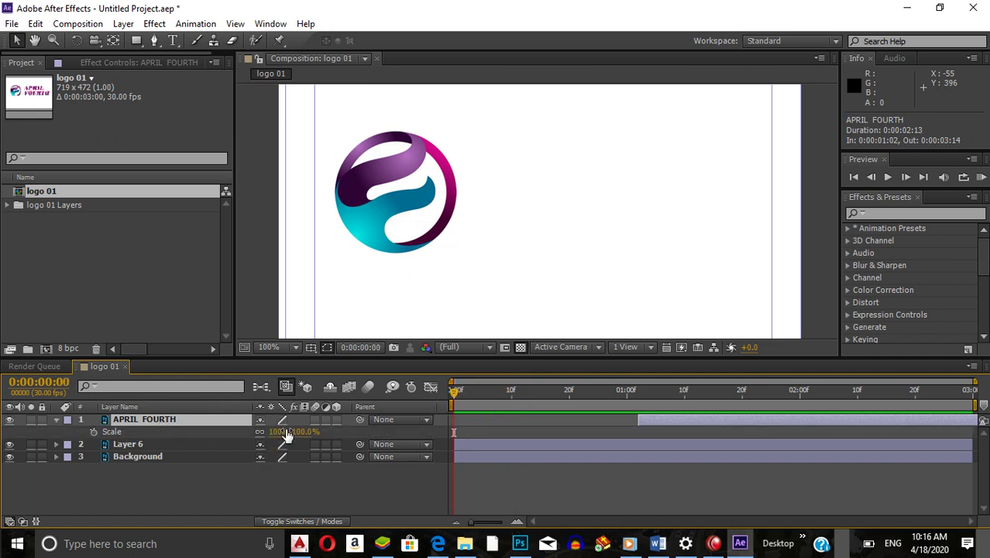
{"action": "left_click_drag", "start_coordinate": [273, 432], "coordinate": [283, 430]}
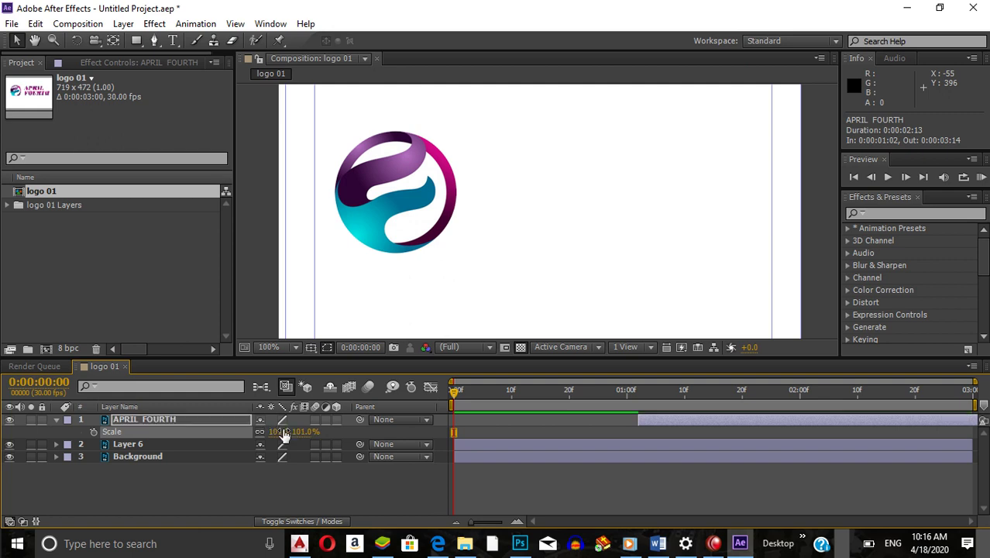
{"action": "left_click", "coordinate": [183, 418]}
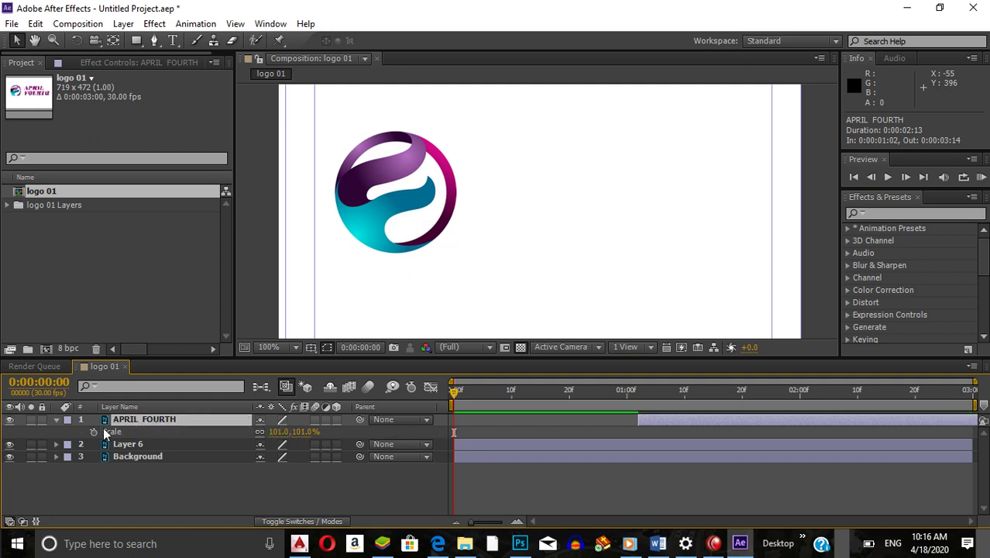
- Scale the Layer 6 emblem to 144% and position it just outside the composition's right edge at 844.5, 222.5
{"action": "left_click", "coordinate": [141, 439]}
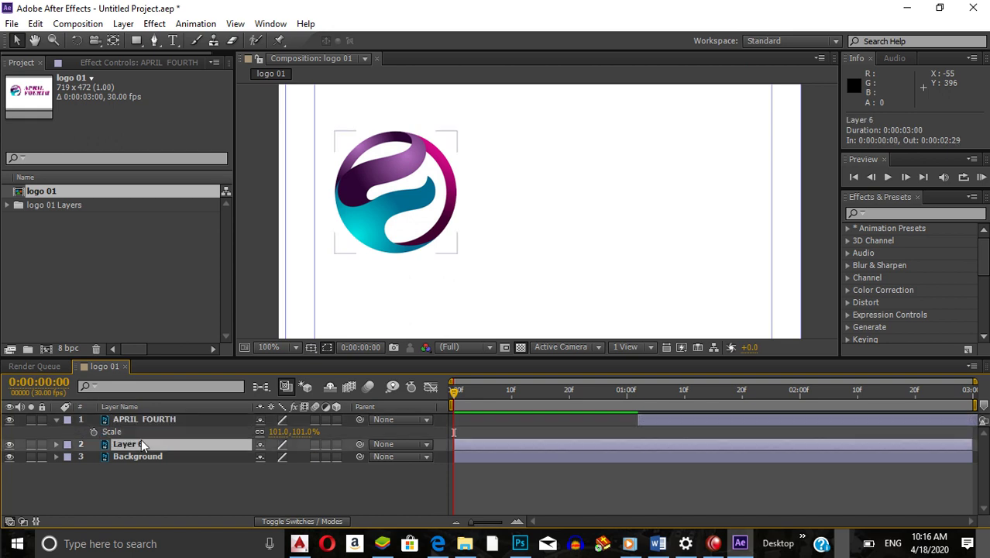
{"action": "left_click_drag", "start_coordinate": [386, 208], "coordinate": [394, 223]}
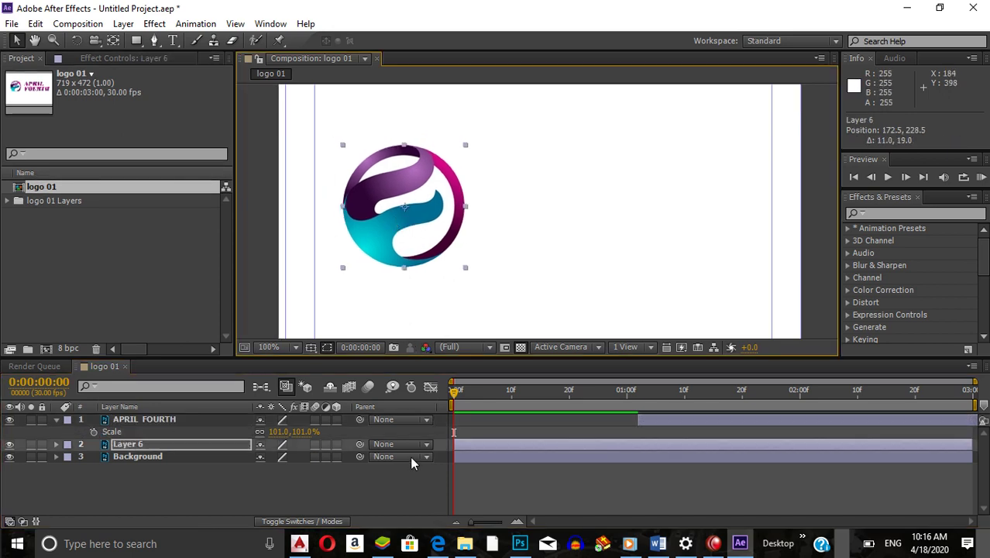
{"action": "key", "text": "s"}
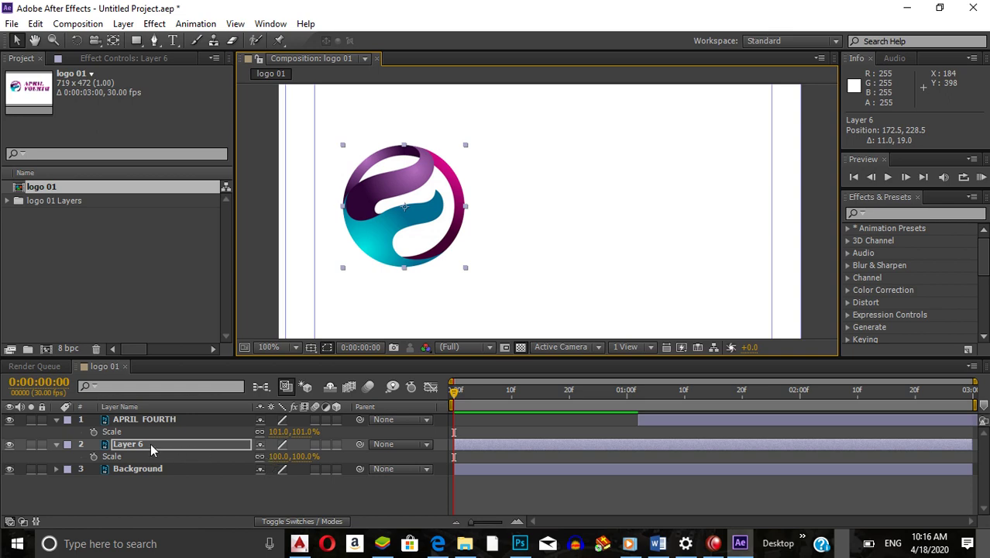
{"action": "key", "text": "s"}
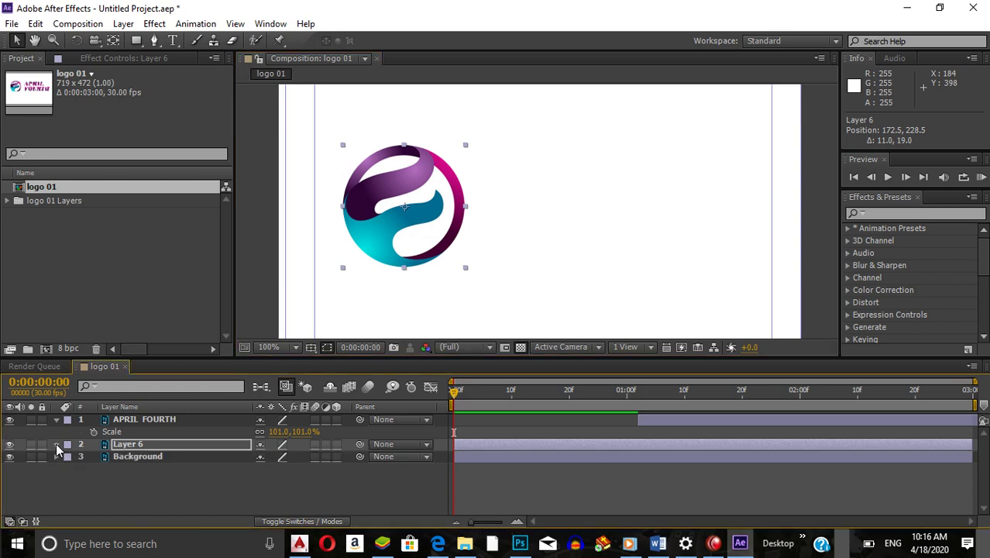
{"action": "left_click", "coordinate": [55, 444]}
{"action": "left_click", "coordinate": [70, 454]}
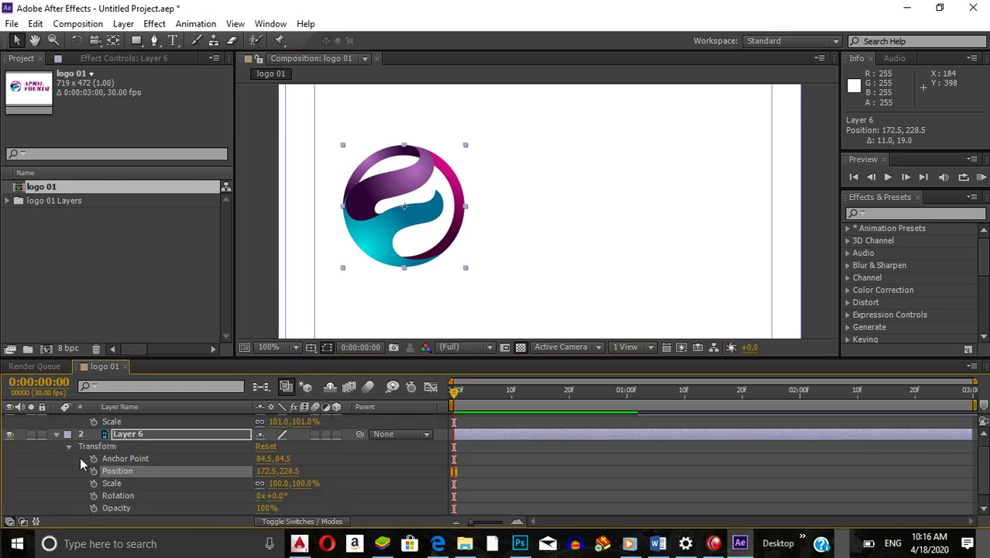
{"action": "left_click", "coordinate": [146, 483]}
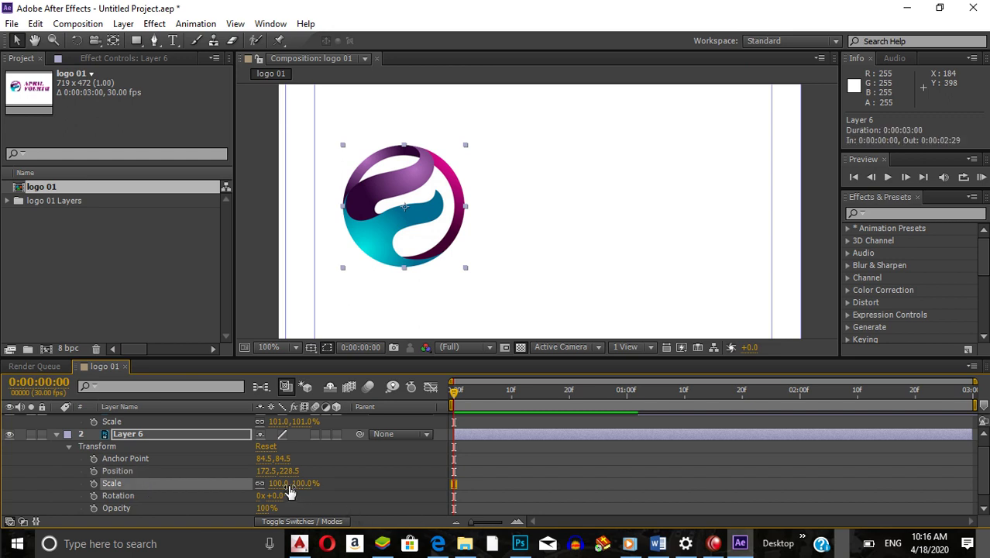
{"action": "left_click_drag", "start_coordinate": [278, 483], "coordinate": [741, 468]}
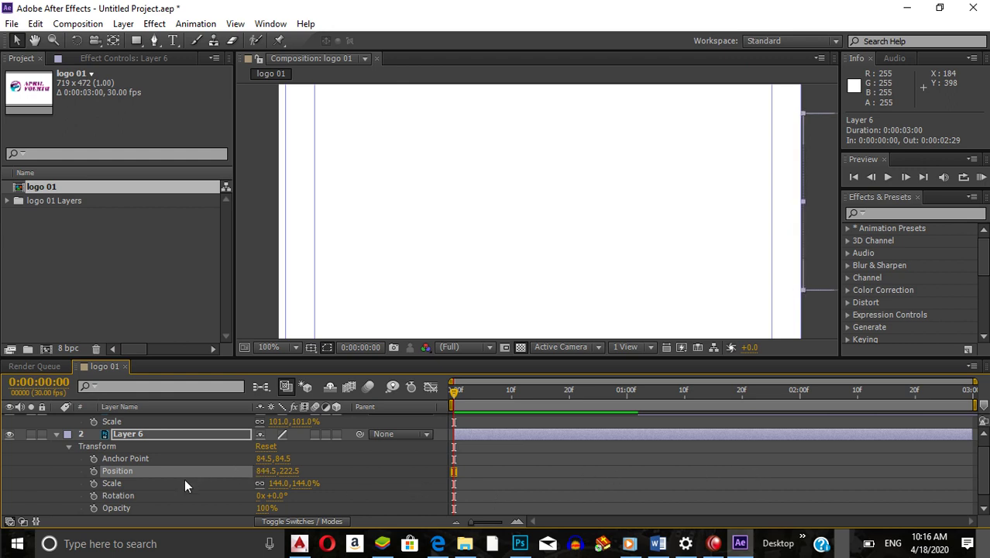
- Keyframe Layer 6's Position at 0:00:00:00 and again at 0:00:00:22, sliding the emblem in to the left of the APRIL FOURTH text
{"action": "left_click", "coordinate": [94, 471]}
{"action": "left_click_drag", "start_coordinate": [454, 395], "coordinate": [578, 400]}
{"action": "left_click_drag", "start_coordinate": [266, 472], "coordinate": [24, 473]}
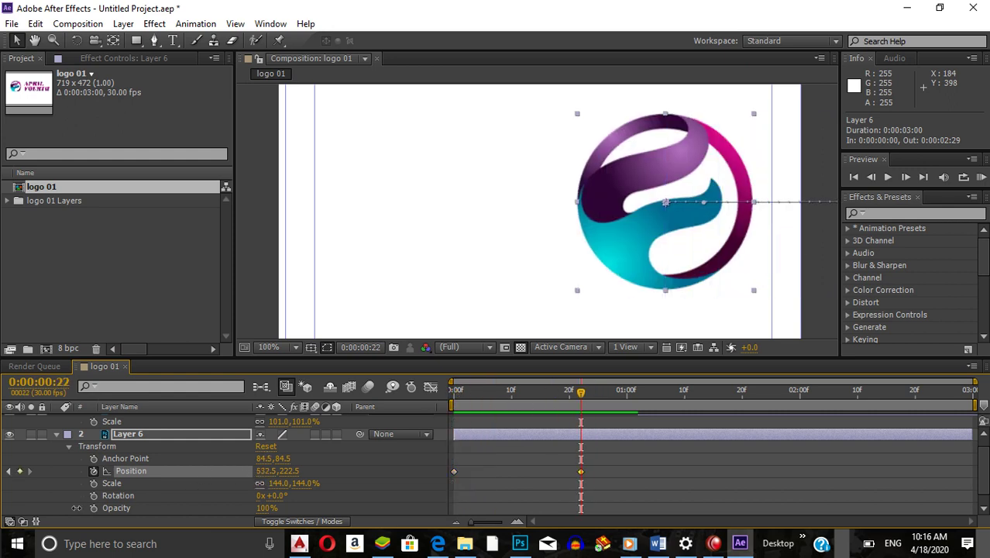
{"action": "left_click_drag", "start_coordinate": [265, 470], "coordinate": [69, 492]}
- Play the composition from the start to check the emblem's slide-in animation
{"action": "key", "text": "space"}
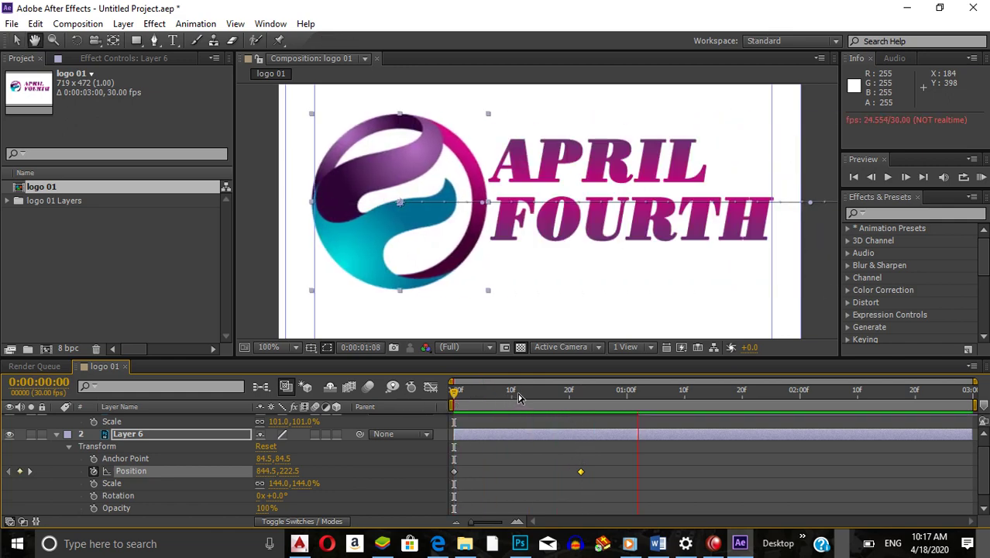
{"action": "left_click_drag", "start_coordinate": [478, 395], "coordinate": [447, 402]}
{"action": "key", "text": "space"}
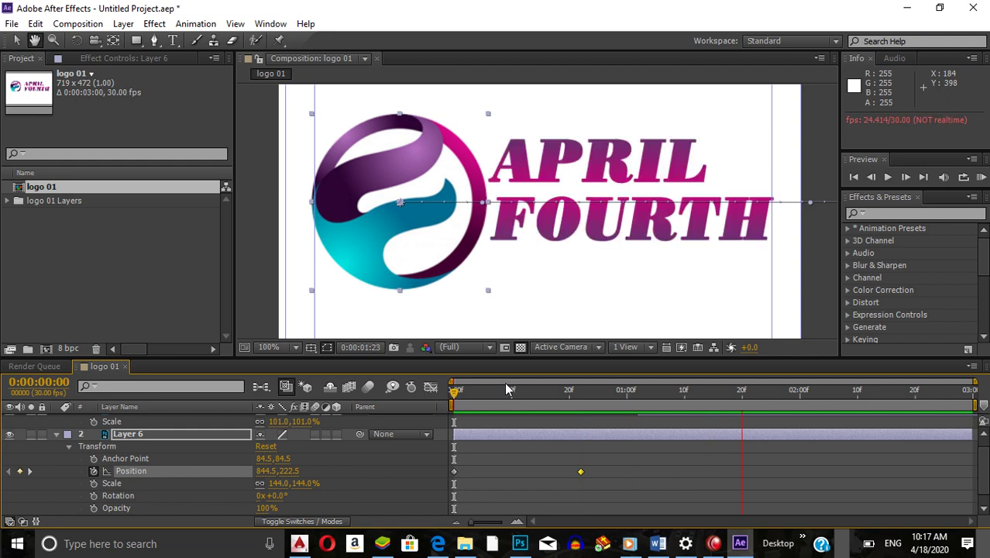
- Keyframe Layer 6's Scale at 77% at 0:00:00:22 and at 151% at 0:00:00:01 so the emblem shrinks while sliding in
{"action": "left_click_drag", "start_coordinate": [498, 391], "coordinate": [477, 404]}
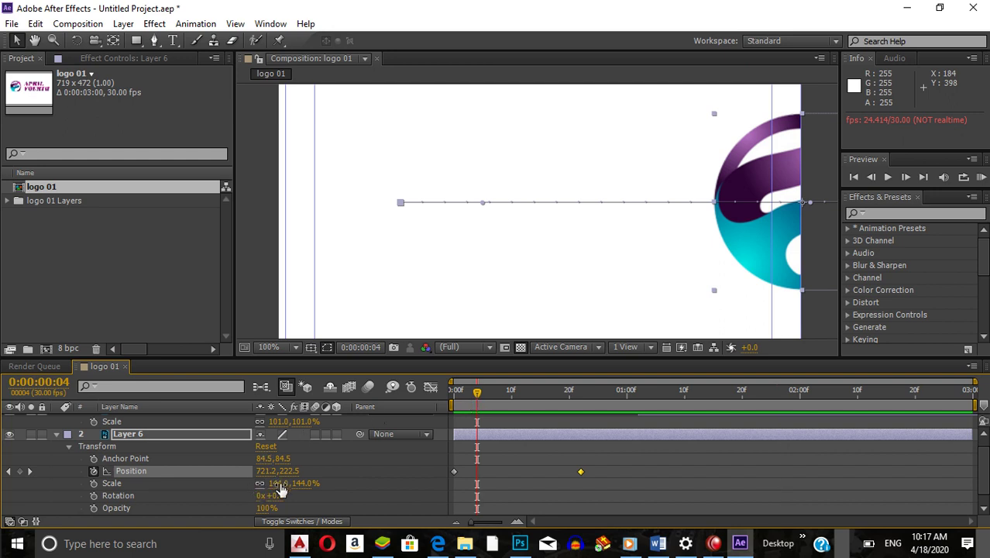
{"action": "left_click_drag", "start_coordinate": [477, 393], "coordinate": [580, 393]}
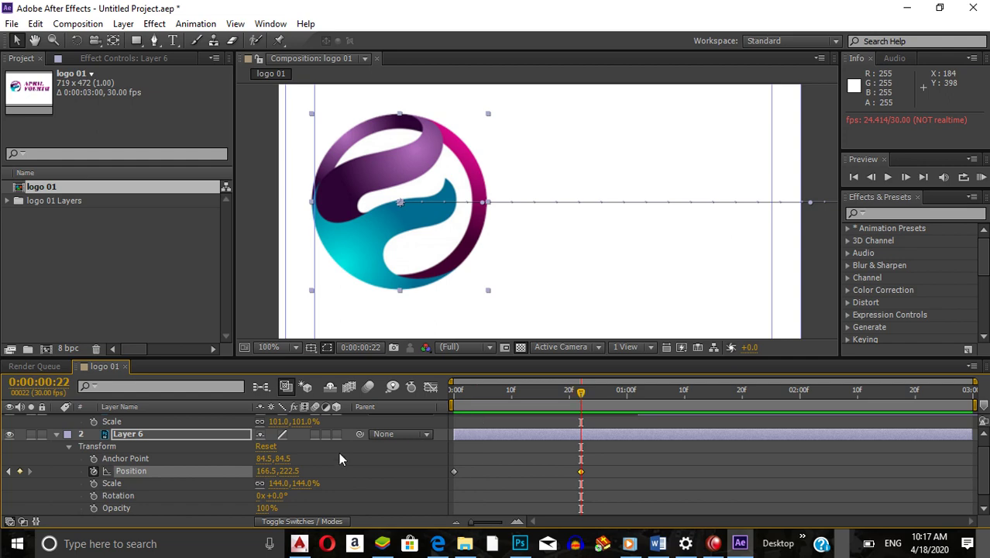
{"action": "left_click", "coordinate": [94, 483]}
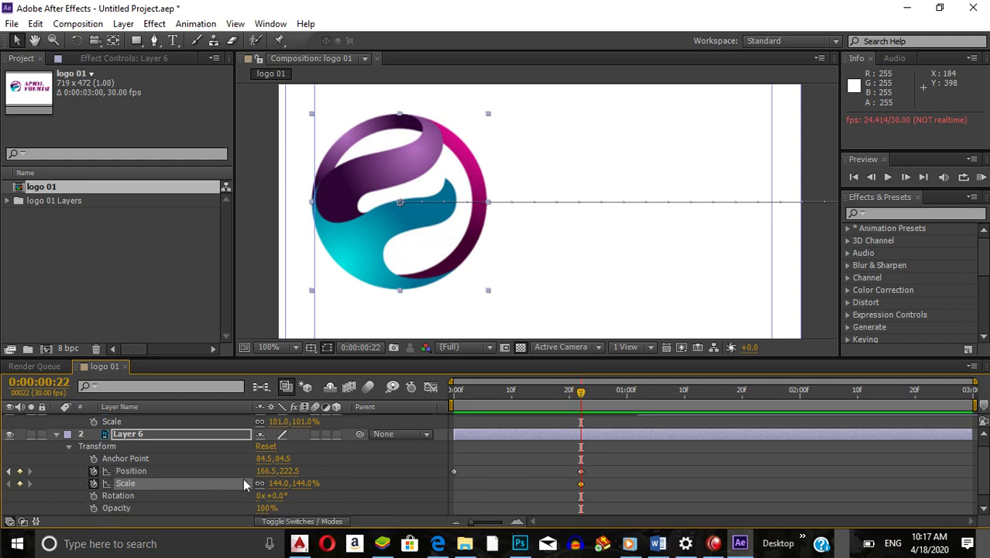
{"action": "left_click_drag", "start_coordinate": [288, 483], "coordinate": [237, 486]}
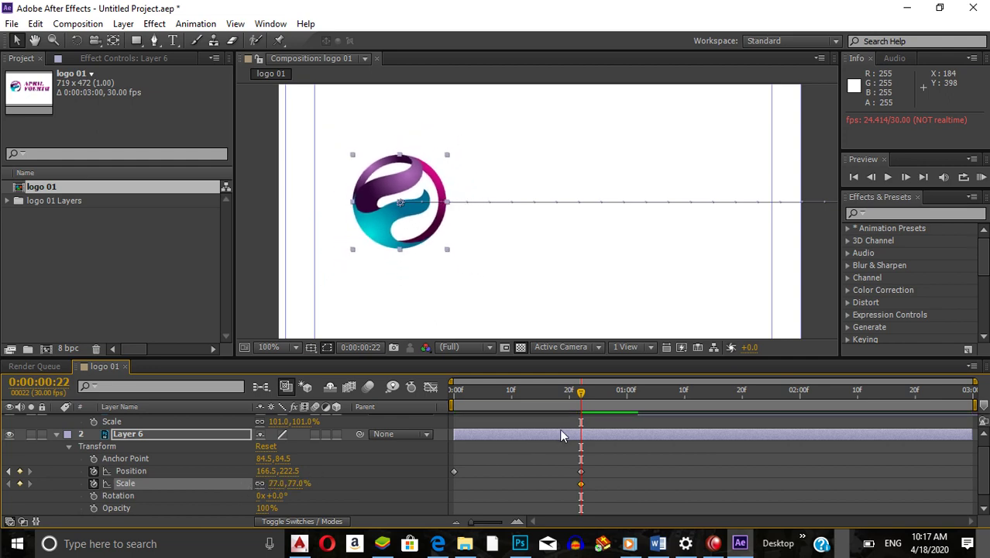
{"action": "left_click", "coordinate": [454, 403]}
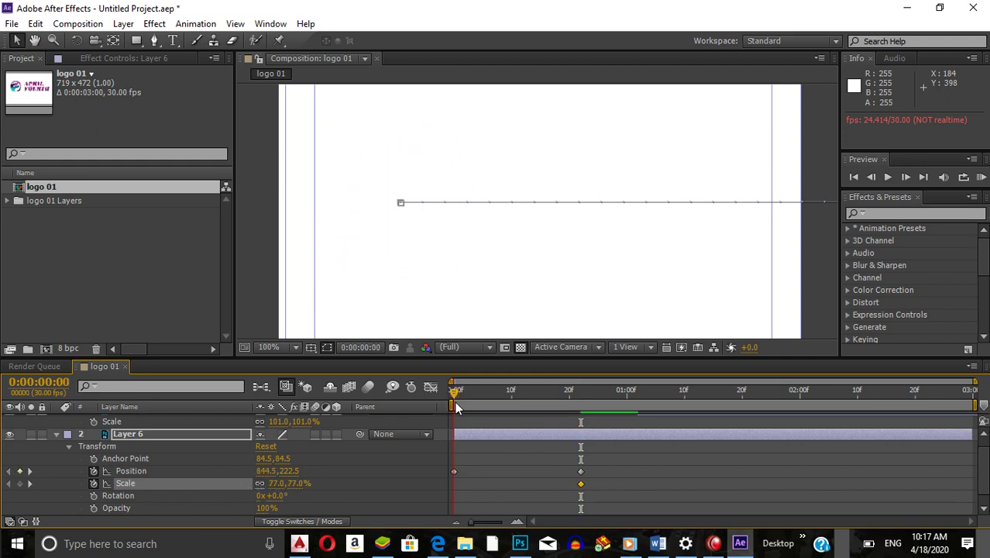
{"action": "left_click_drag", "start_coordinate": [455, 402], "coordinate": [457, 405]}
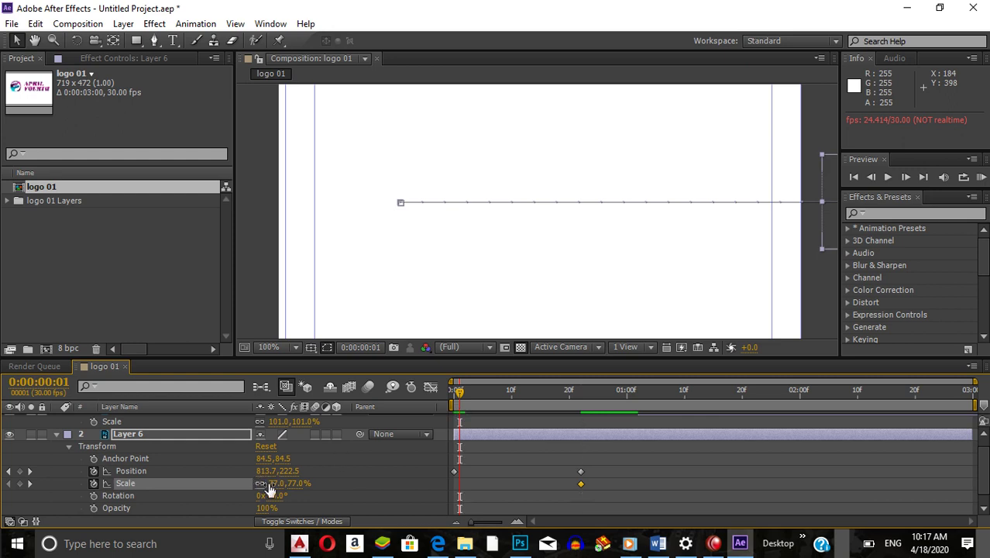
{"action": "left_click_drag", "start_coordinate": [270, 485], "coordinate": [320, 480]}
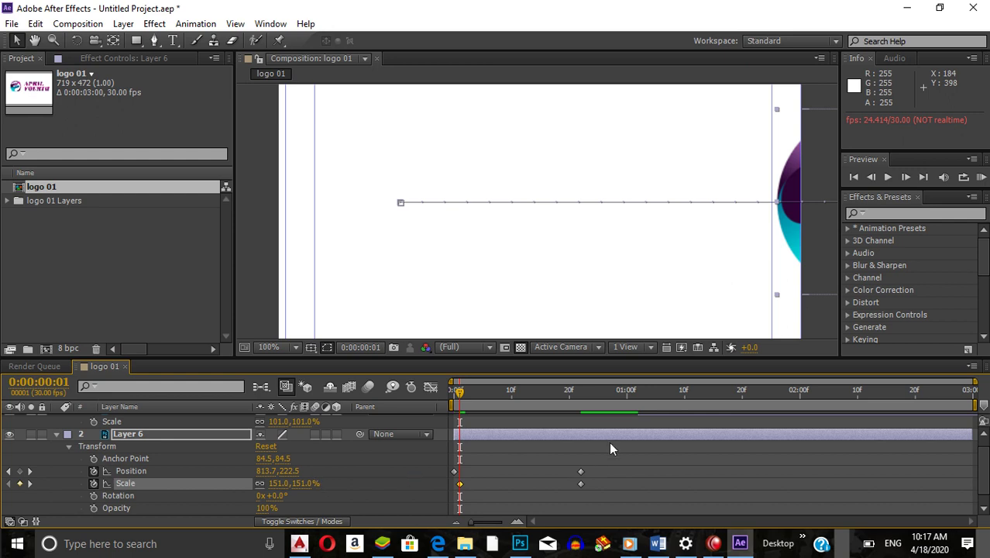
- Keyframe Layer 6's Rotation at 0° at 0:00:00:22 and at 4x+235° at 0:00:00:00
{"action": "left_click_drag", "start_coordinate": [459, 393], "coordinate": [581, 420]}
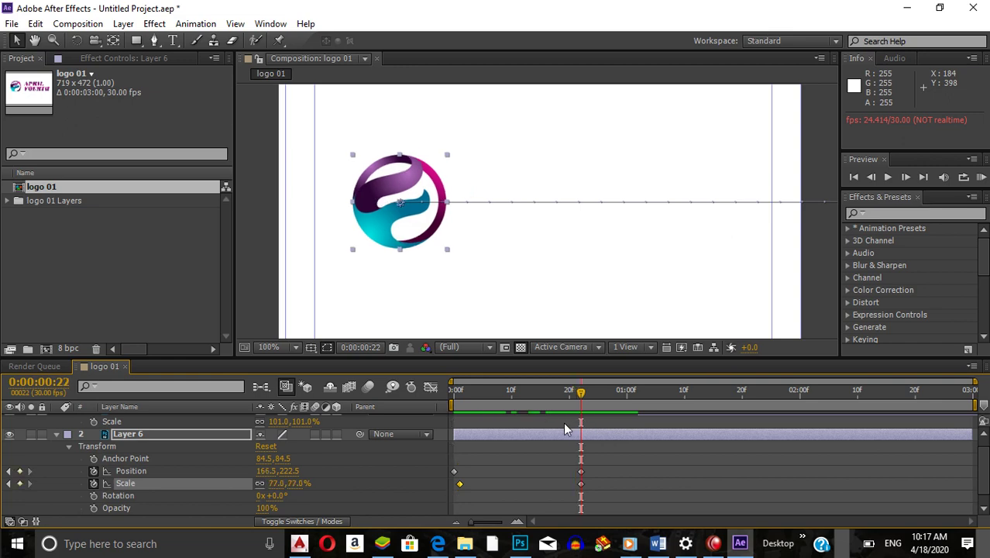
{"action": "left_click", "coordinate": [92, 496]}
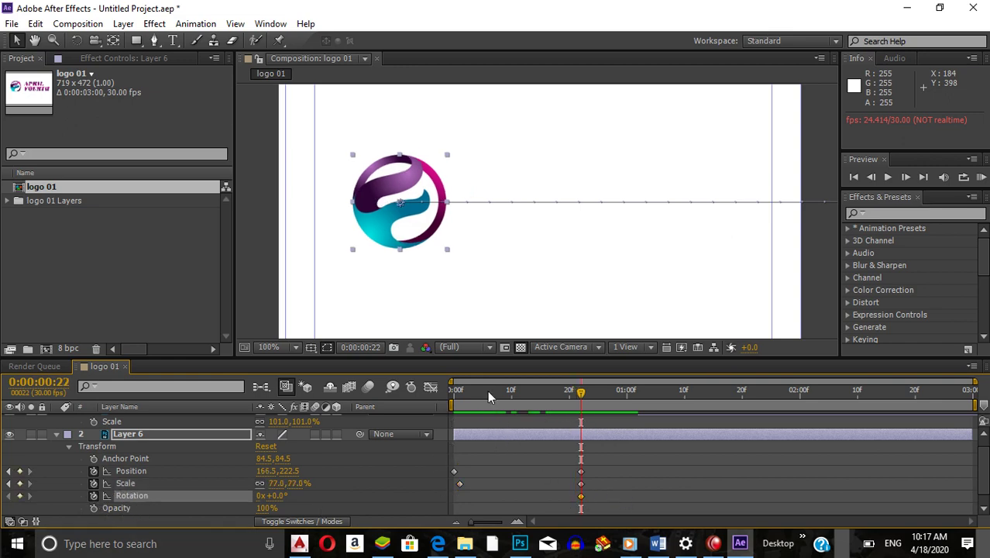
{"action": "left_click_drag", "start_coordinate": [488, 396], "coordinate": [524, 404]}
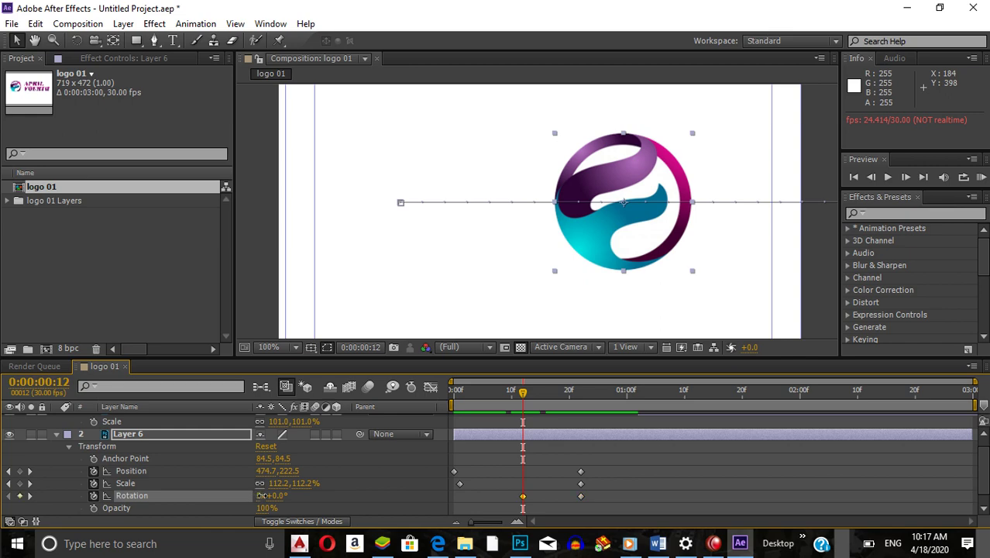
{"action": "left_click_drag", "start_coordinate": [261, 495], "coordinate": [267, 499]}
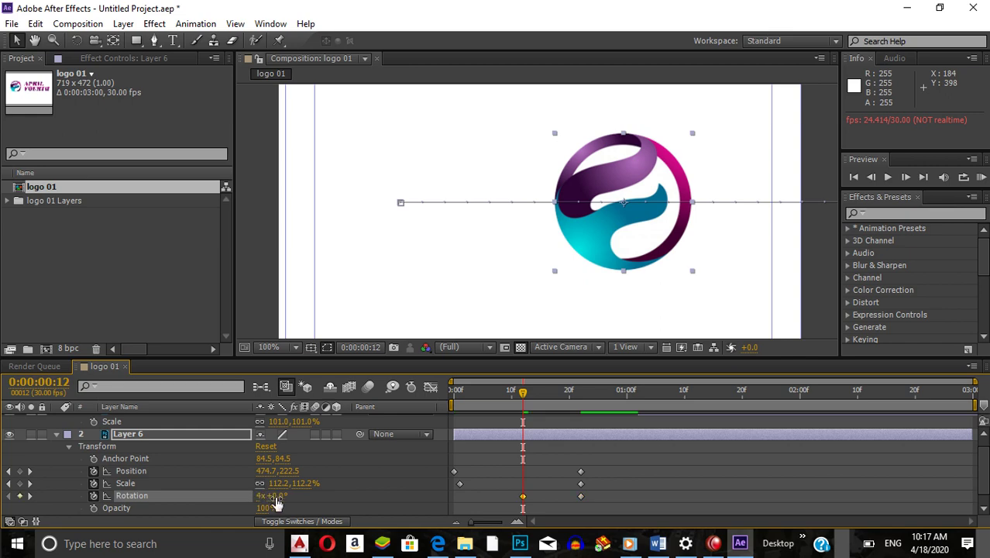
{"action": "left_click_drag", "start_coordinate": [278, 495], "coordinate": [456, 500]}
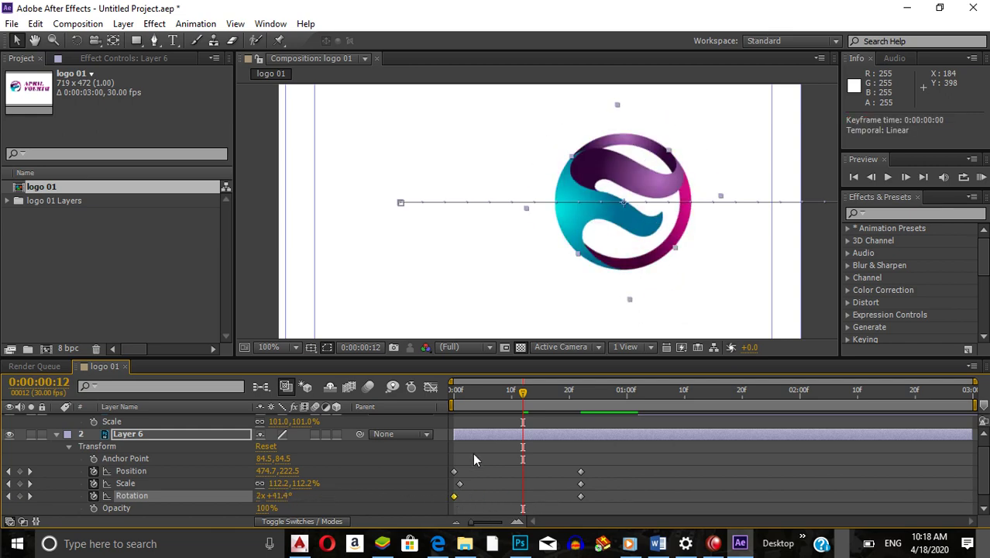
- Play the composition from the start to check the emblem's combined slide, shrink and spin
{"action": "left_click_drag", "start_coordinate": [467, 398], "coordinate": [444, 415]}
{"action": "key", "text": "space"}
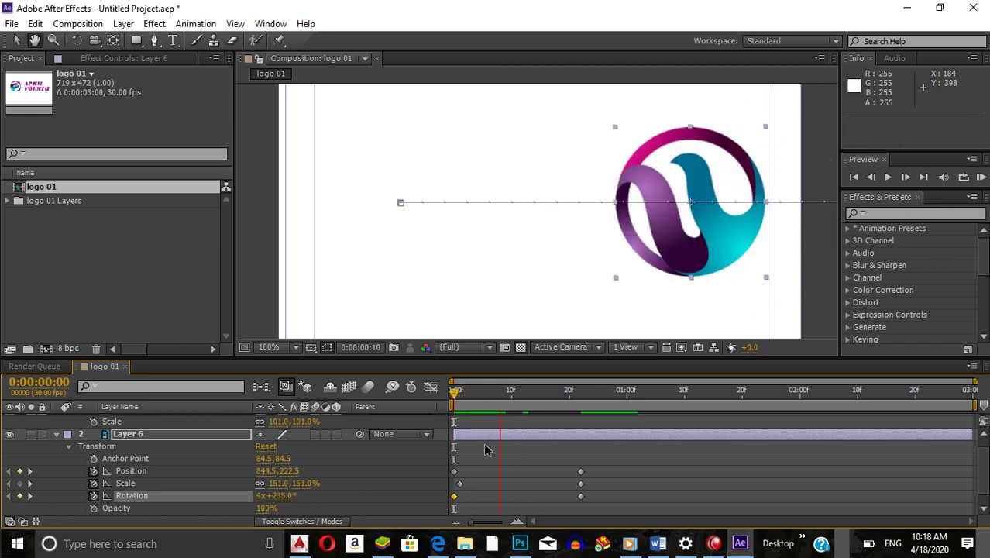
{"action": "left_click", "coordinate": [457, 398]}
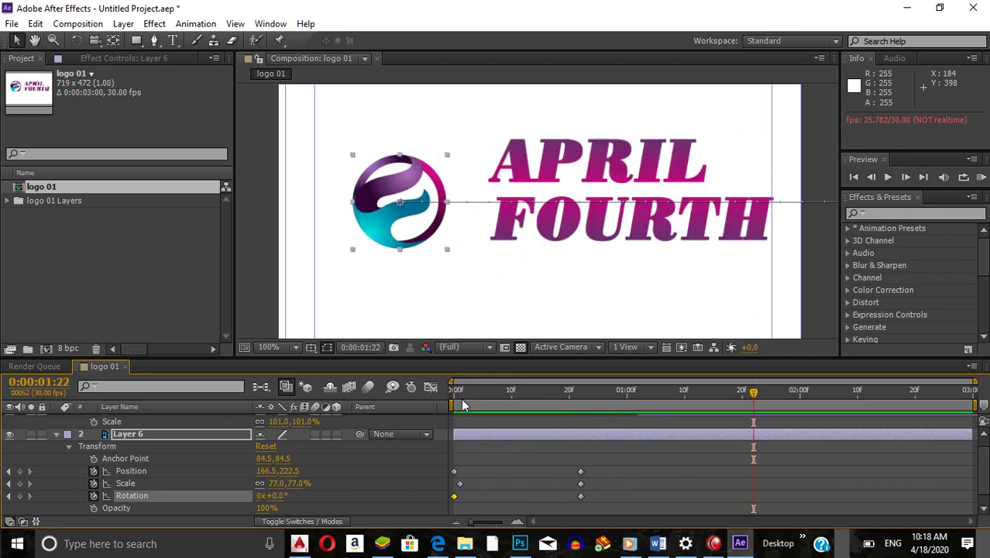
{"action": "left_click", "coordinate": [453, 400]}
{"action": "key", "text": "space"}
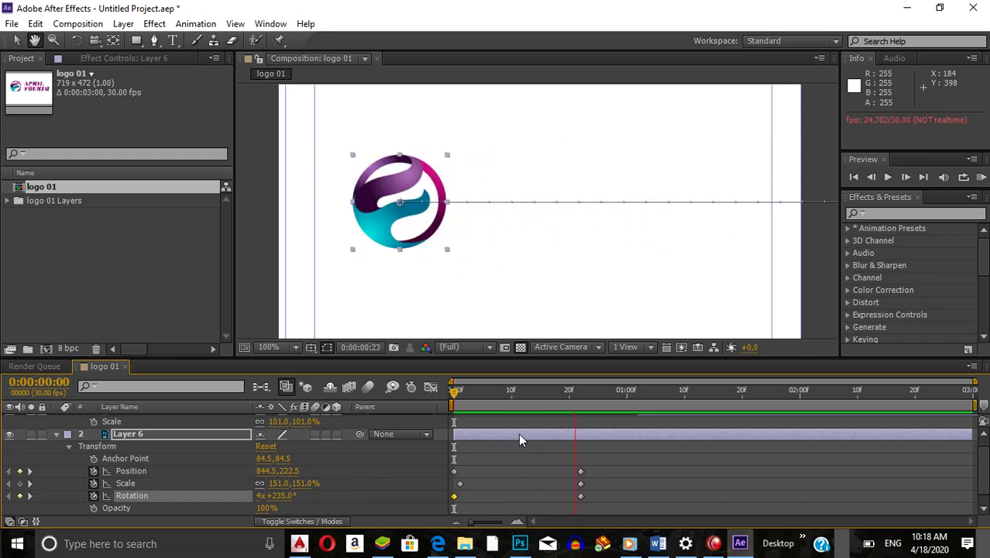
{"action": "left_click", "coordinate": [534, 395]}
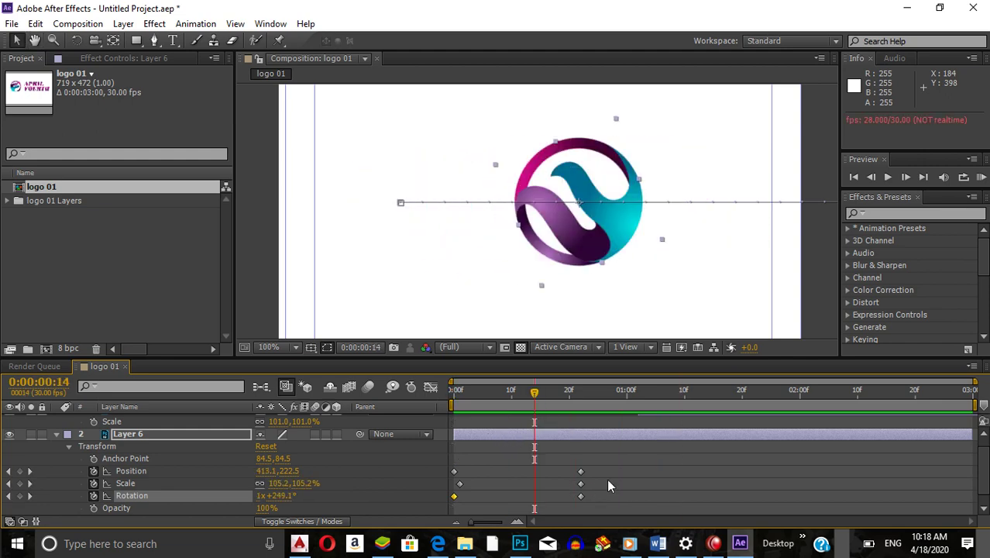
- Move Layer 6's ending Position, Scale and Rotation keyframes to 0:00:01:10 and preview the slower animation
{"action": "left_click_drag", "start_coordinate": [608, 458], "coordinate": [682, 513]}
{"action": "left_click_drag", "start_coordinate": [546, 396], "coordinate": [457, 399]}
{"action": "key", "text": "space"}
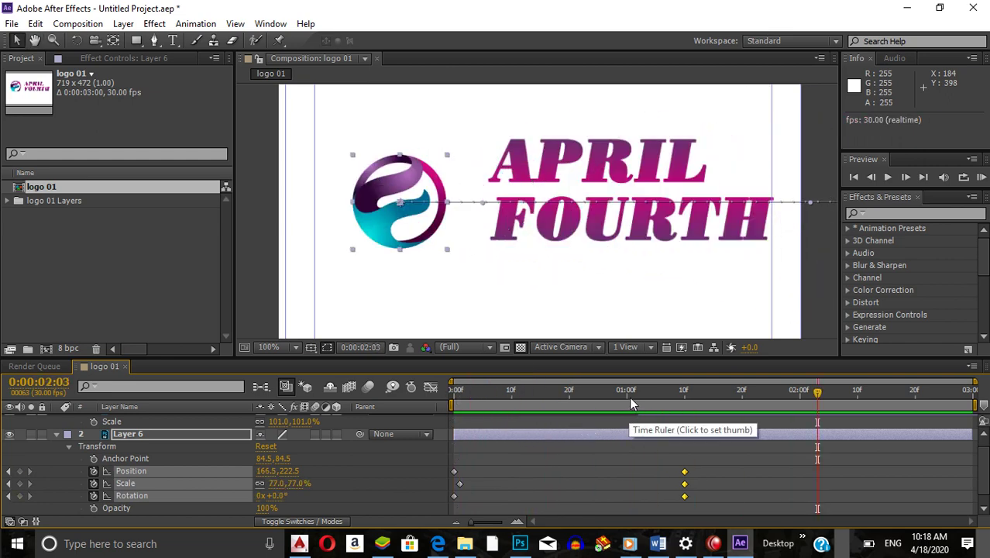
{"action": "left_click", "coordinate": [625, 400]}
{"action": "left_click_drag", "start_coordinate": [625, 400], "coordinate": [665, 397]}
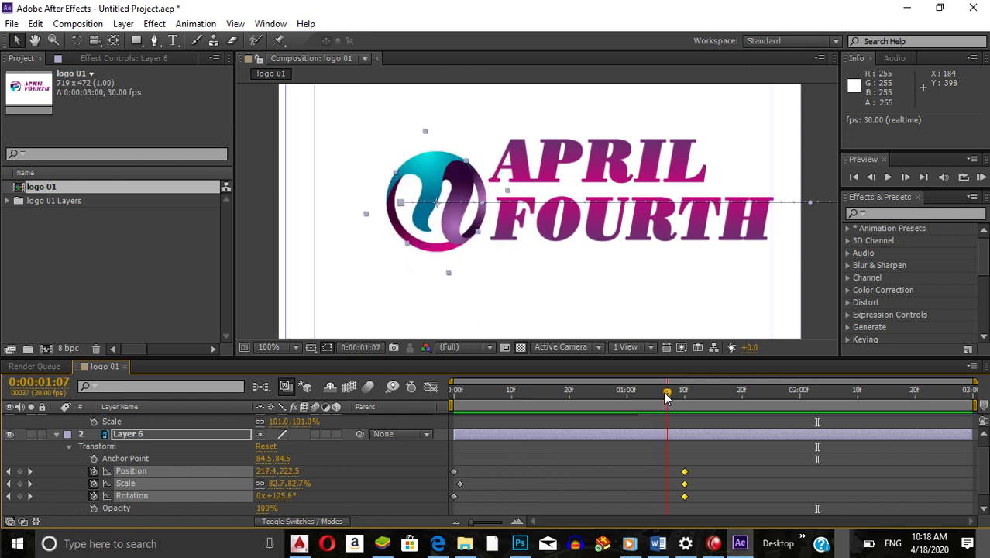
- Scale the APRIL FOURTH layer to 85%, move it to 480, 228 beside the emblem, and show its transform properties
{"action": "left_click", "coordinate": [198, 435]}
{"action": "scroll", "coordinate": [198, 432], "scroll_direction": "up", "scroll_amount": 1}
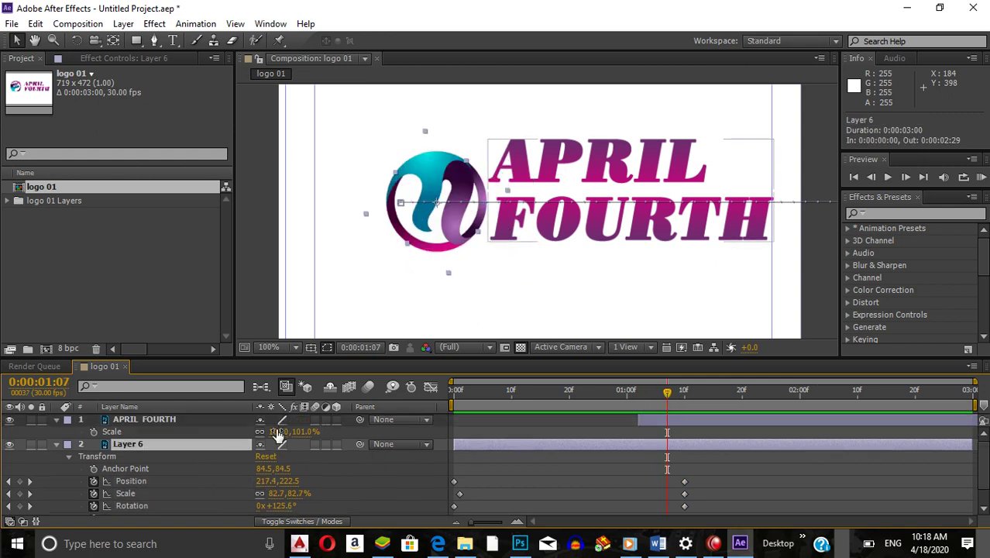
{"action": "left_click_drag", "start_coordinate": [277, 432], "coordinate": [266, 431]}
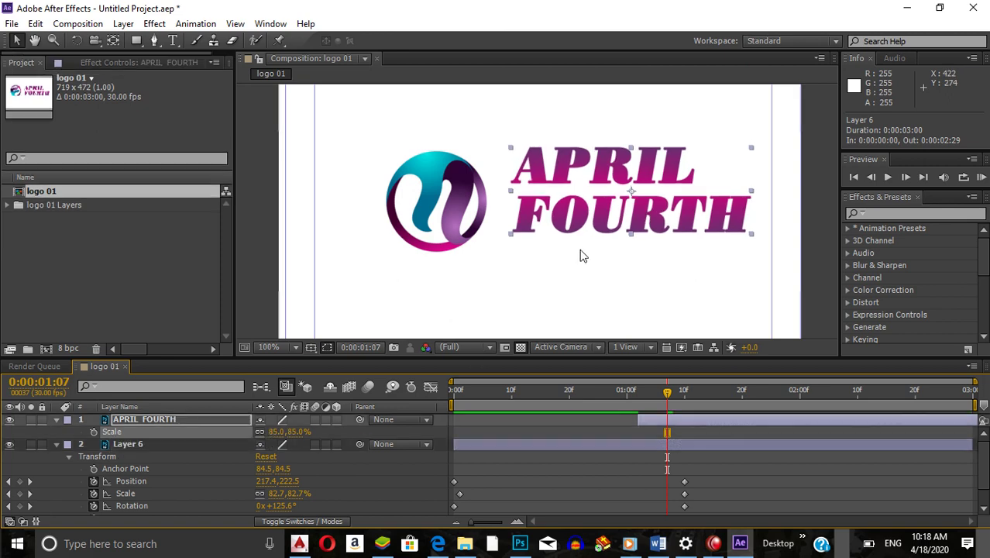
{"action": "left_click_drag", "start_coordinate": [588, 222], "coordinate": [585, 238]}
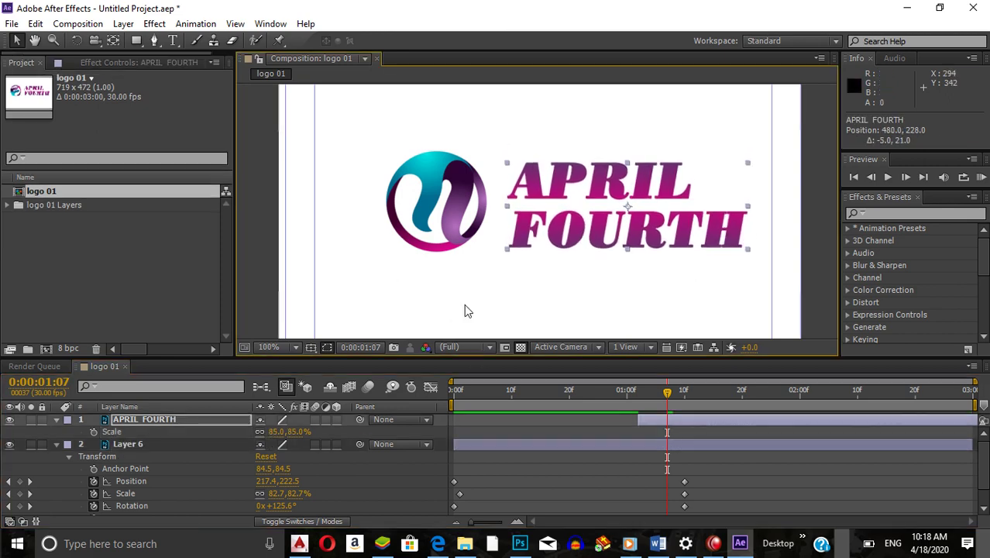
{"action": "left_click", "coordinate": [56, 419]}
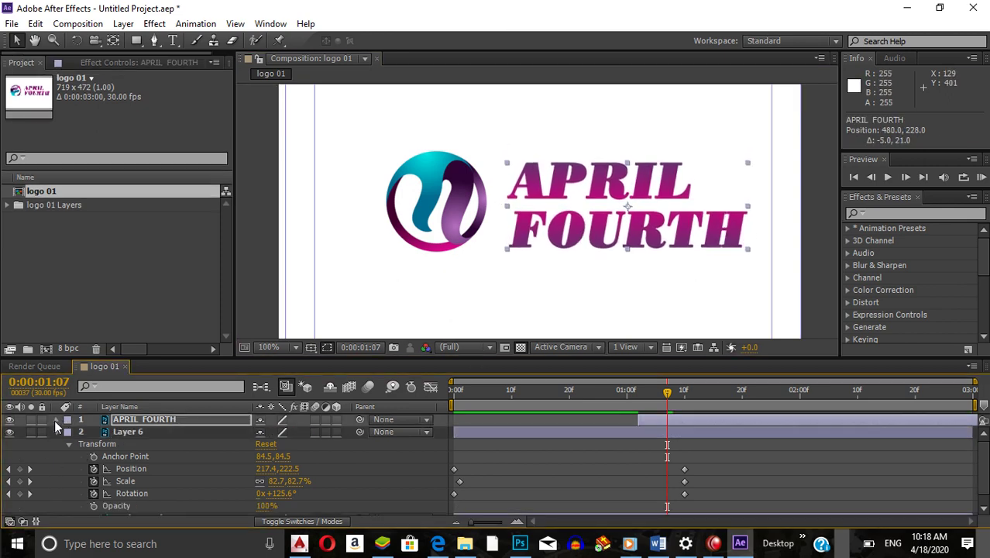
{"action": "left_click", "coordinate": [56, 419]}
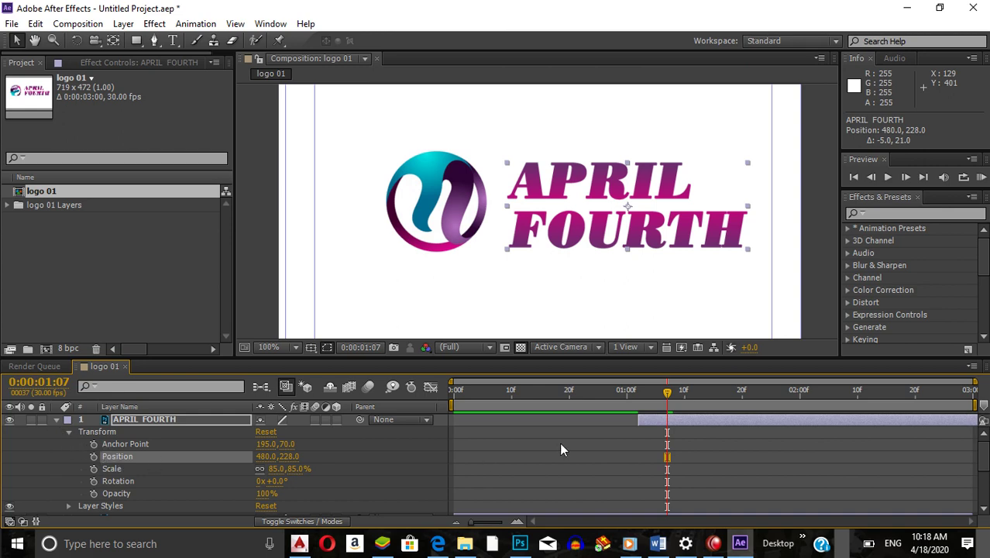
- Find the Linear Wipe preset by searching for "wipe" and apply it to the APRIL FOURTH layer
{"action": "left_click", "coordinate": [886, 214]}
{"action": "type", "text": "wipe"}
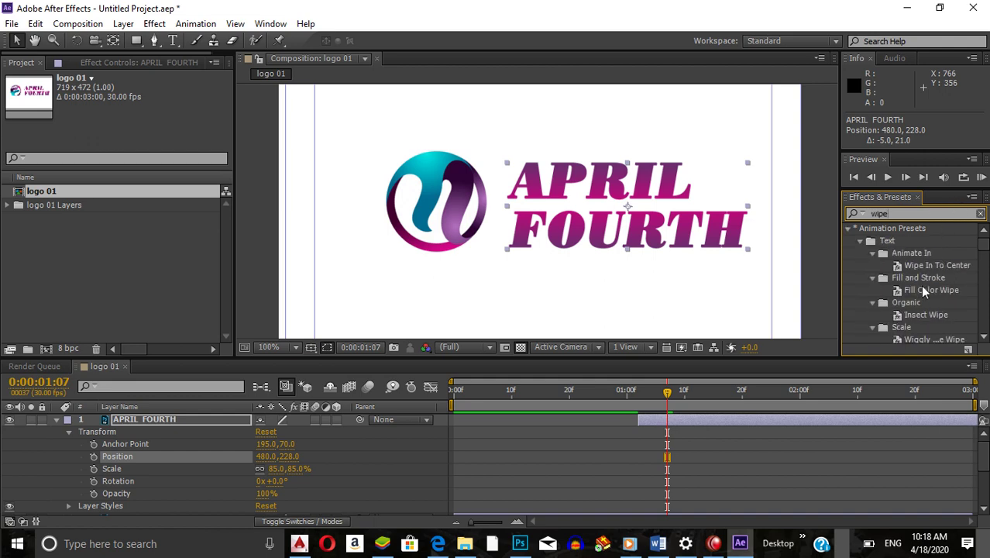
{"action": "scroll", "coordinate": [920, 288], "scroll_direction": "down", "scroll_amount": 5}
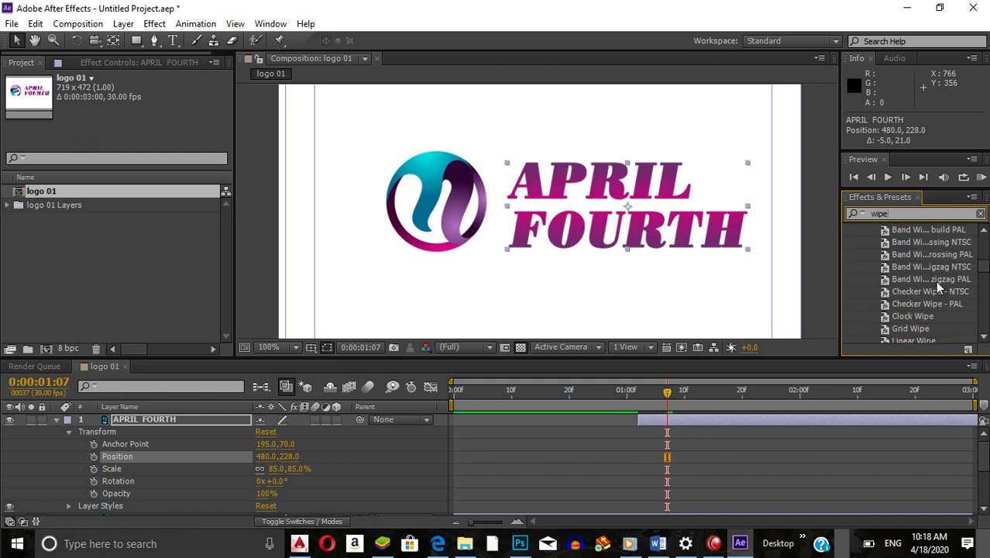
{"action": "scroll", "coordinate": [934, 280], "scroll_direction": "down", "scroll_amount": 3}
{"action": "scroll", "coordinate": [935, 279], "scroll_direction": "up", "scroll_amount": 3}
{"action": "scroll", "coordinate": [918, 309], "scroll_direction": "down", "scroll_amount": 3}
{"action": "left_click", "coordinate": [912, 243]}
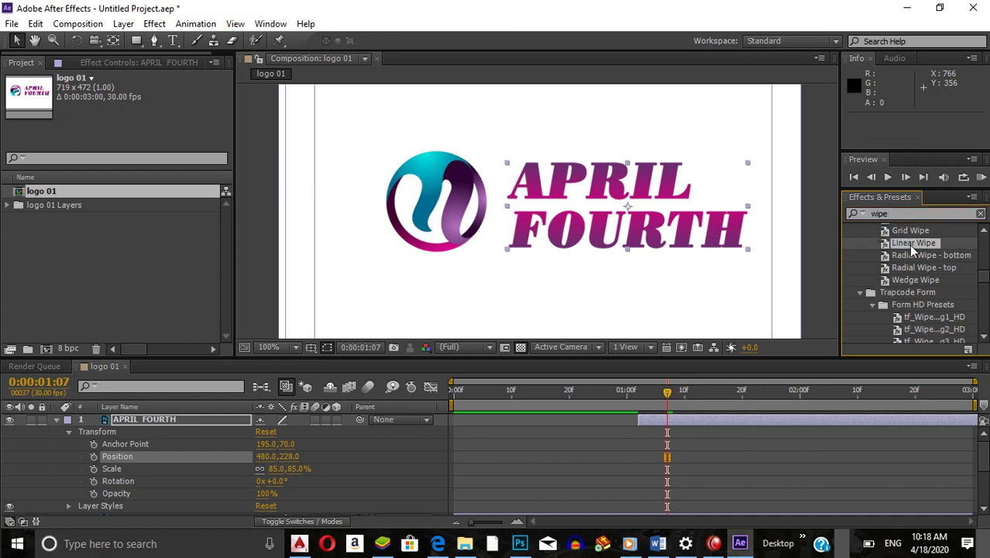
{"action": "double_click", "coordinate": [912, 243]}
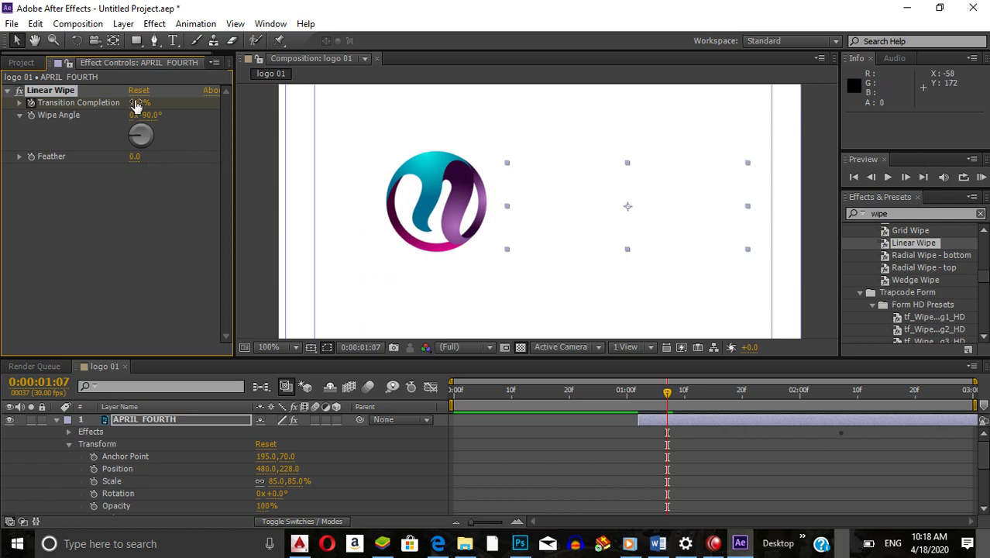
- Set the Linear Wipe's Feather to 63 and its Transition Completion to 100% at 0:00:01:07
{"action": "mouse_move", "coordinate": [140, 104]}
{"action": "left_mouse_down"}
{"action": "mouse_move", "coordinate": [118, 107]}
{"action": "mouse_move", "coordinate": [153, 105]}
{"action": "mouse_move", "coordinate": [85, 108]}
{"action": "mouse_move", "coordinate": [124, 107]}
{"action": "left_mouse_up"}
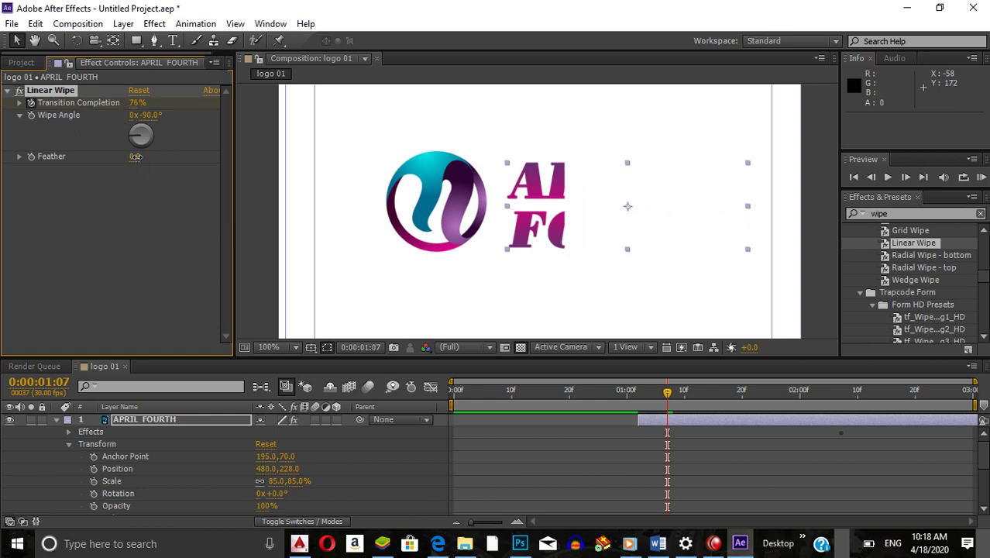
{"action": "left_click_drag", "start_coordinate": [126, 165], "coordinate": [161, 159]}
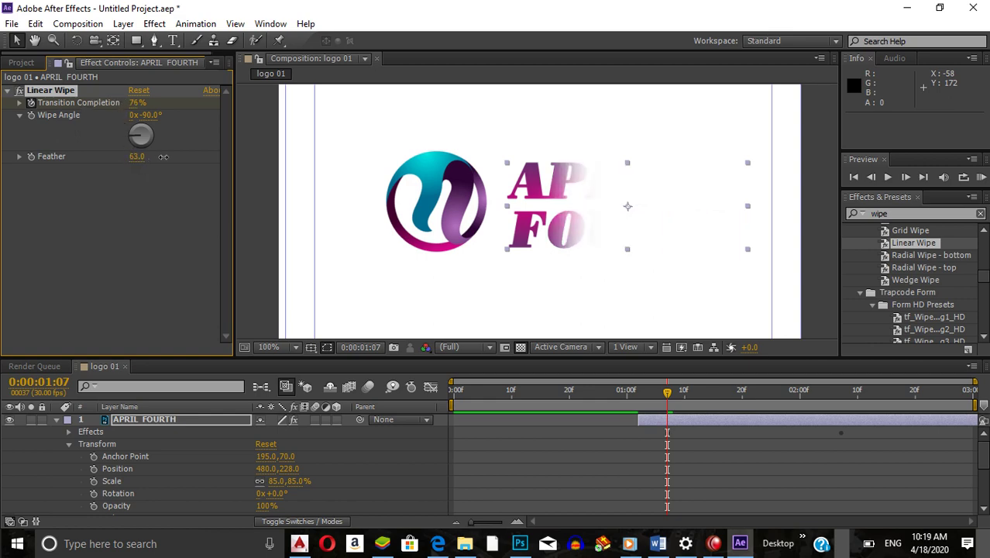
{"action": "left_click_drag", "start_coordinate": [138, 103], "coordinate": [157, 102]}
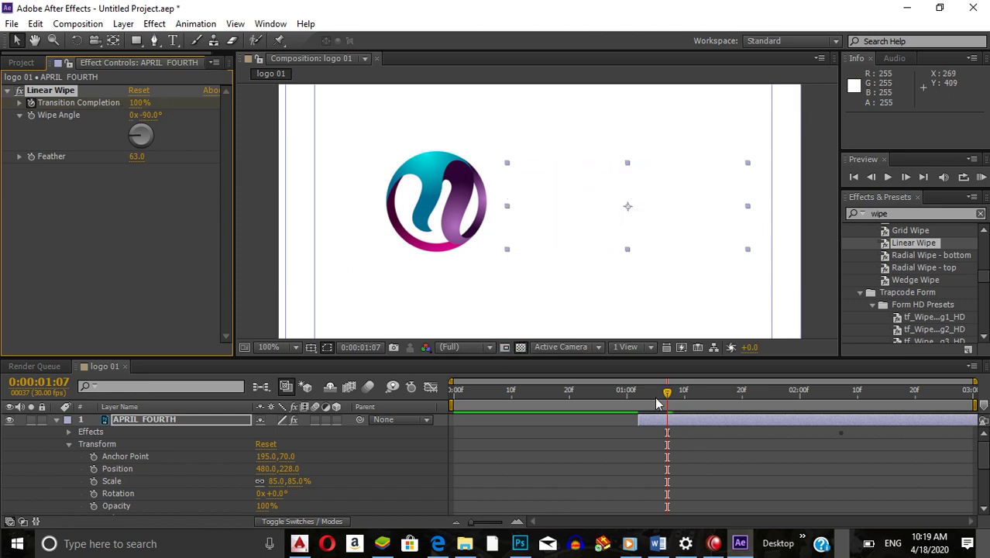
- Collapse the layer properties and shift the APRIL FOURTH layer earlier so it starts at 0:00:00:10
{"action": "left_click_drag", "start_coordinate": [665, 393], "coordinate": [540, 397]}
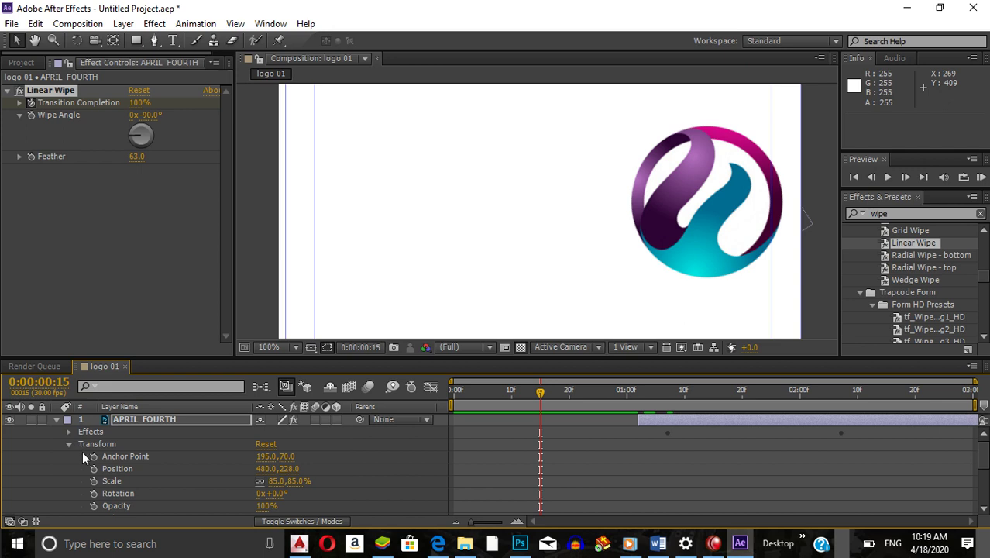
{"action": "left_click", "coordinate": [69, 443]}
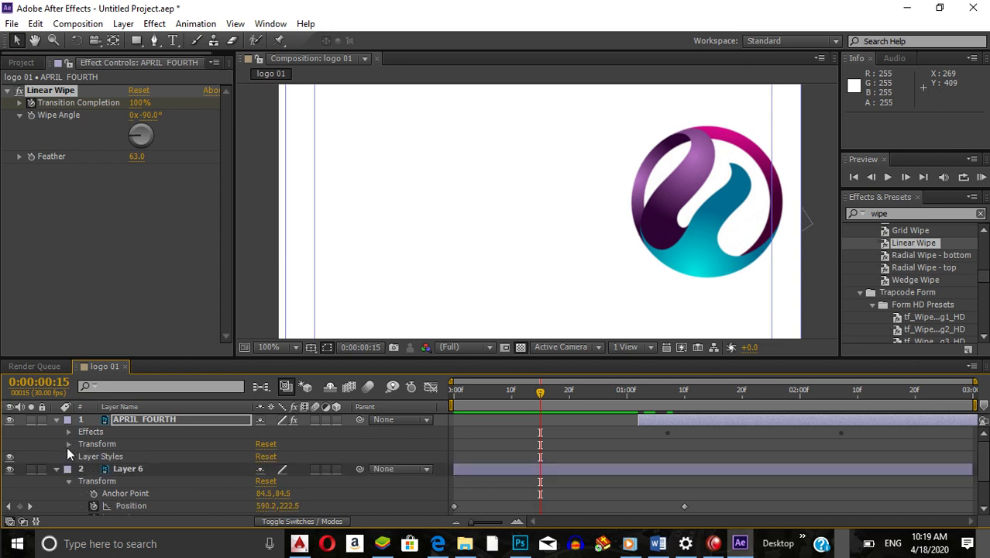
{"action": "left_click", "coordinate": [56, 468]}
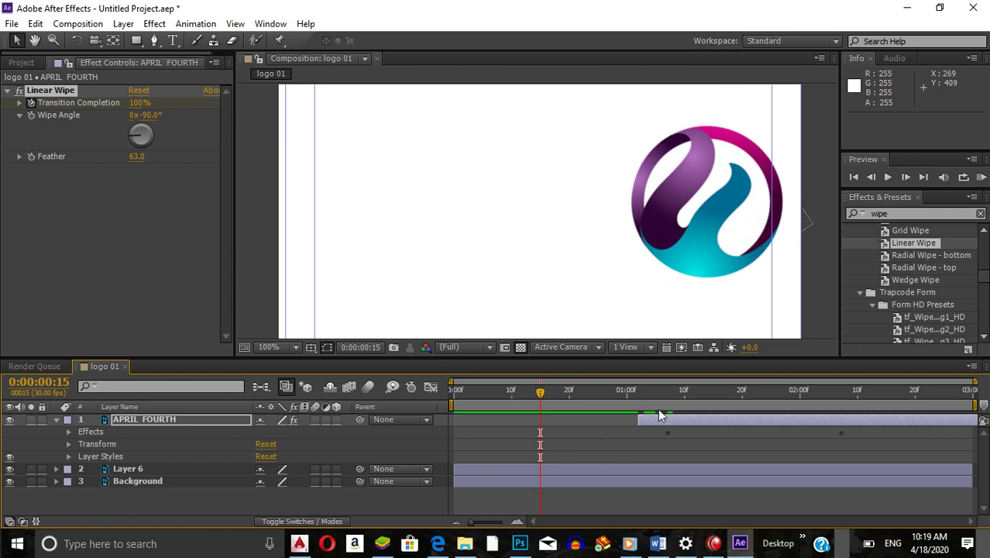
{"action": "left_click_drag", "start_coordinate": [541, 392], "coordinate": [511, 406]}
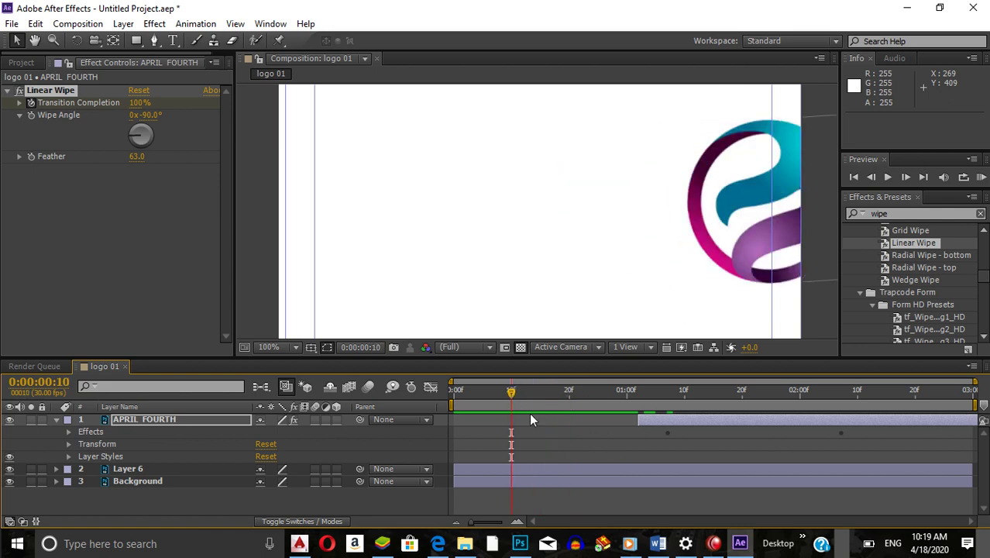
{"action": "left_click_drag", "start_coordinate": [667, 422], "coordinate": [539, 429]}
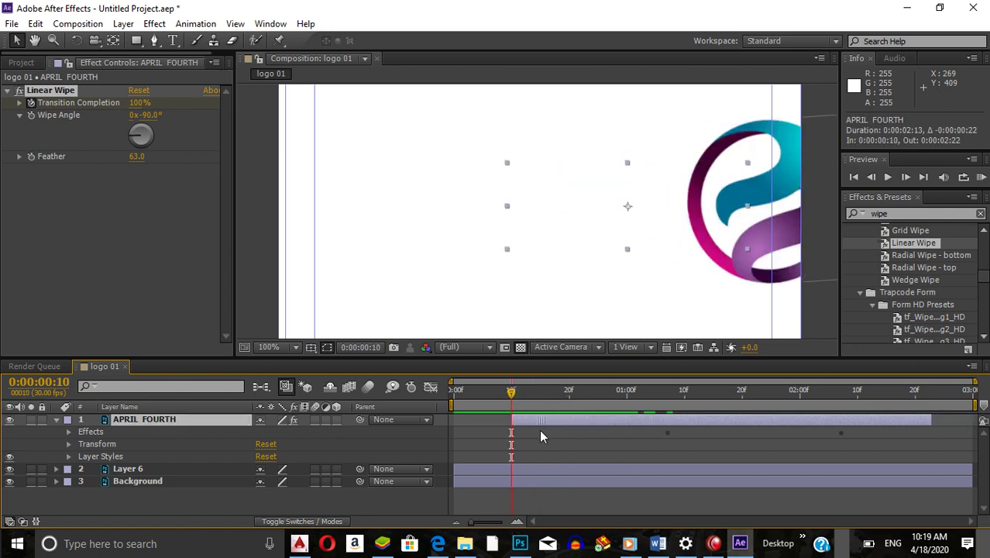
- Shift the APRIL FOURTH layer later in the timeline so it starts at 0:00:00:20
{"action": "left_click_drag", "start_coordinate": [511, 398], "coordinate": [578, 421]}
{"action": "mouse_move", "coordinate": [541, 390]}
{"action": "left_mouse_down"}
{"action": "mouse_move", "coordinate": [594, 382]}
{"action": "mouse_move", "coordinate": [559, 387]}
{"action": "left_mouse_up"}
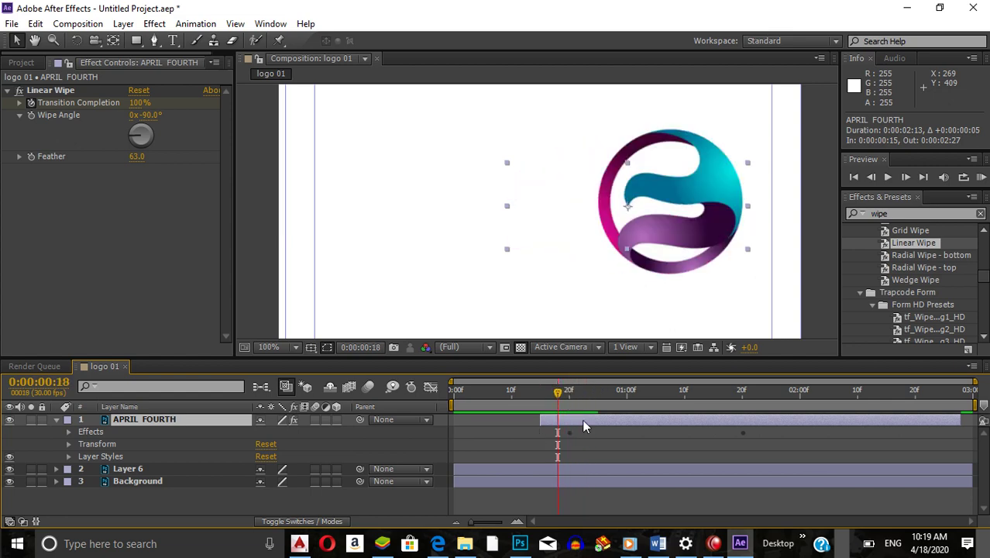
{"action": "left_click_drag", "start_coordinate": [576, 420], "coordinate": [656, 377]}
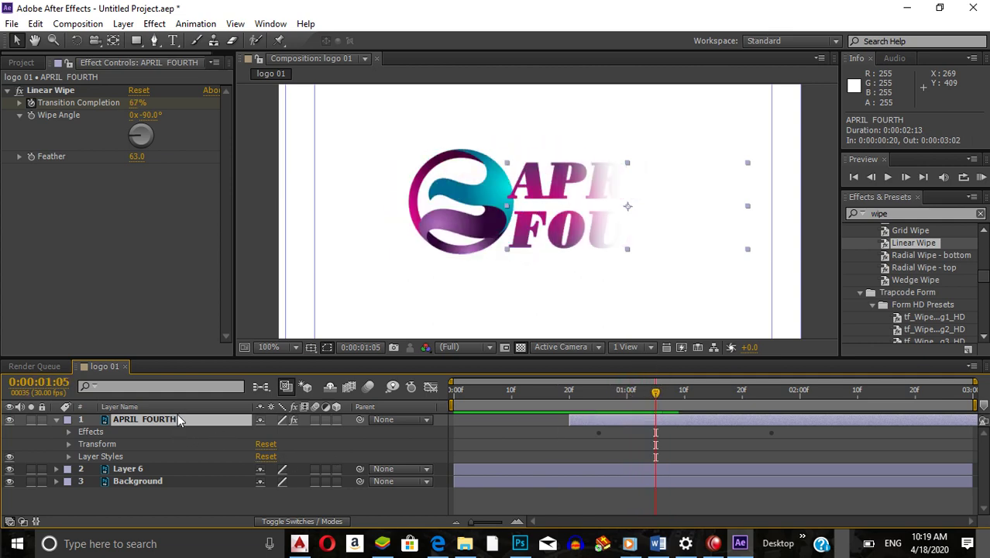
- Place the APRIL FOURTH layer beneath Layer 6 and shift it to start at 0:00:00:18
{"action": "left_click_drag", "start_coordinate": [178, 415], "coordinate": [177, 472]}
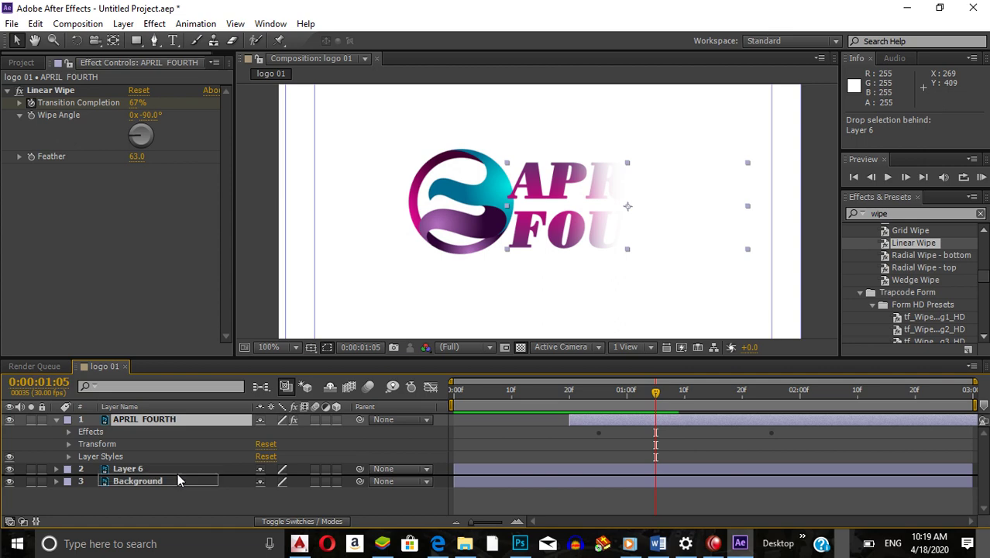
{"action": "left_click_drag", "start_coordinate": [579, 410], "coordinate": [625, 438]}
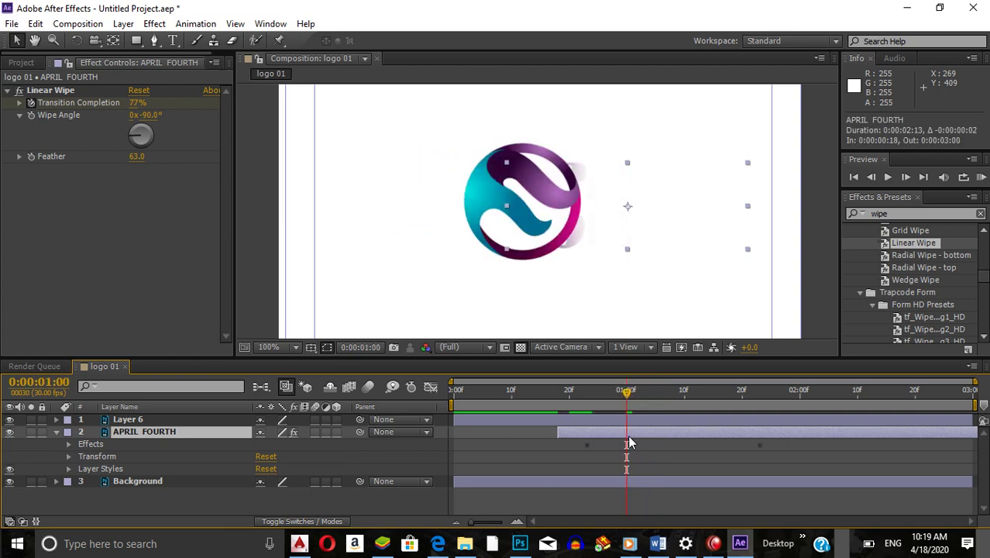
{"action": "mouse_move", "coordinate": [577, 389]}
{"action": "left_mouse_down"}
{"action": "mouse_move", "coordinate": [621, 395]}
{"action": "mouse_move", "coordinate": [593, 391]}
{"action": "left_mouse_up"}
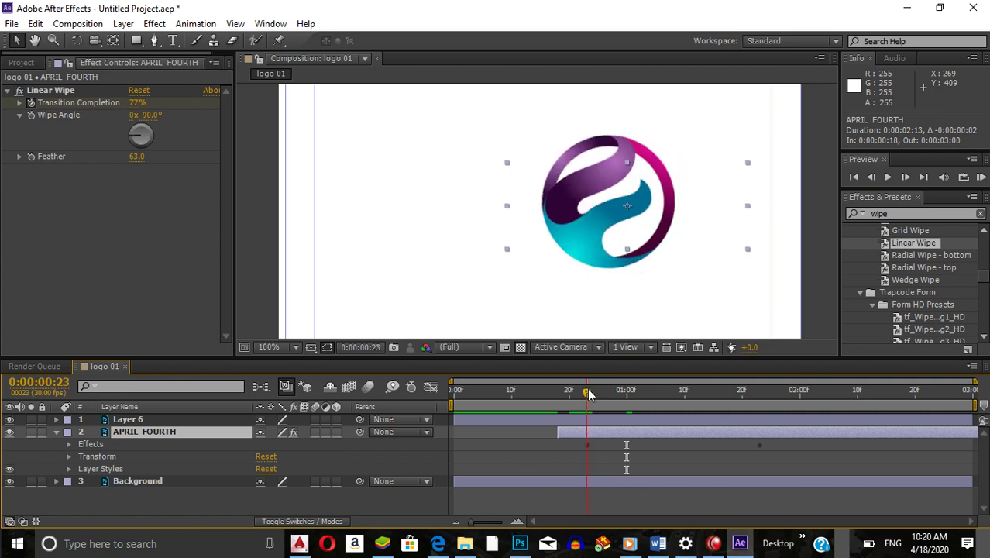
- Trim the APRIL FOURTH layer's In point to 0:00:00:28 so the text stays hidden until the emblem passes
{"action": "left_click_drag", "start_coordinate": [626, 443], "coordinate": [592, 431]}
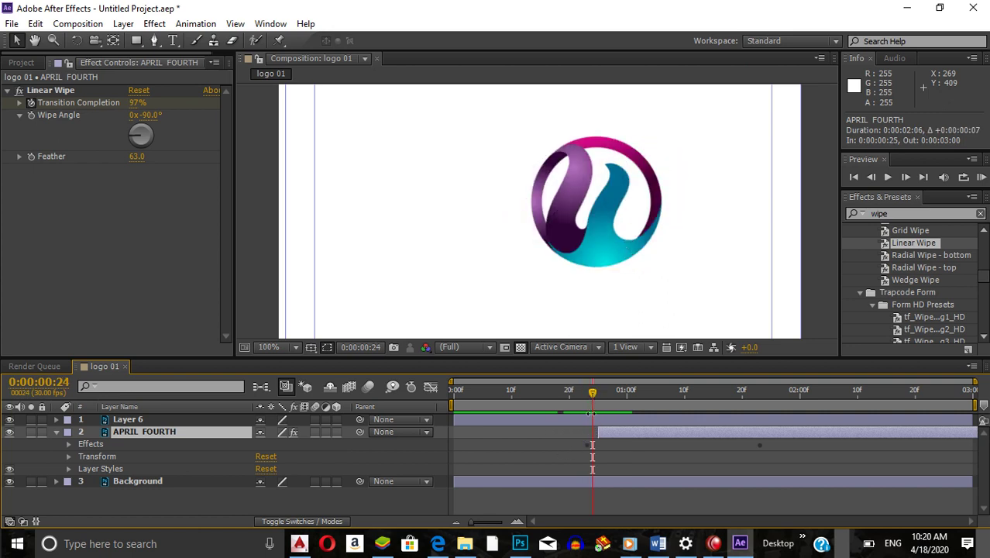
{"action": "mouse_move", "coordinate": [590, 387]}
{"action": "left_mouse_down"}
{"action": "mouse_move", "coordinate": [621, 394]}
{"action": "mouse_move", "coordinate": [603, 394]}
{"action": "left_mouse_up"}
{"action": "left_click_drag", "start_coordinate": [597, 434], "coordinate": [604, 434]}
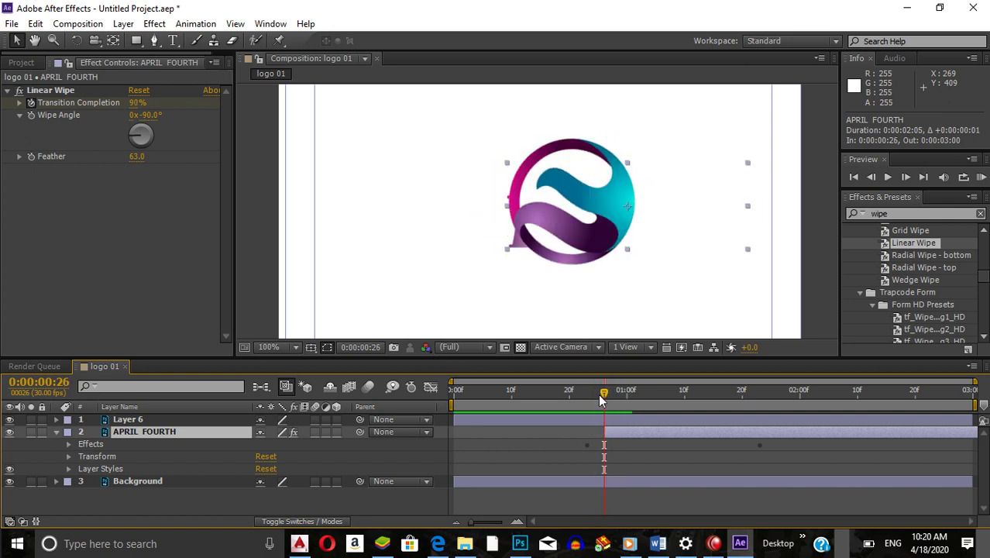
{"action": "left_click_drag", "start_coordinate": [604, 398], "coordinate": [706, 403]}
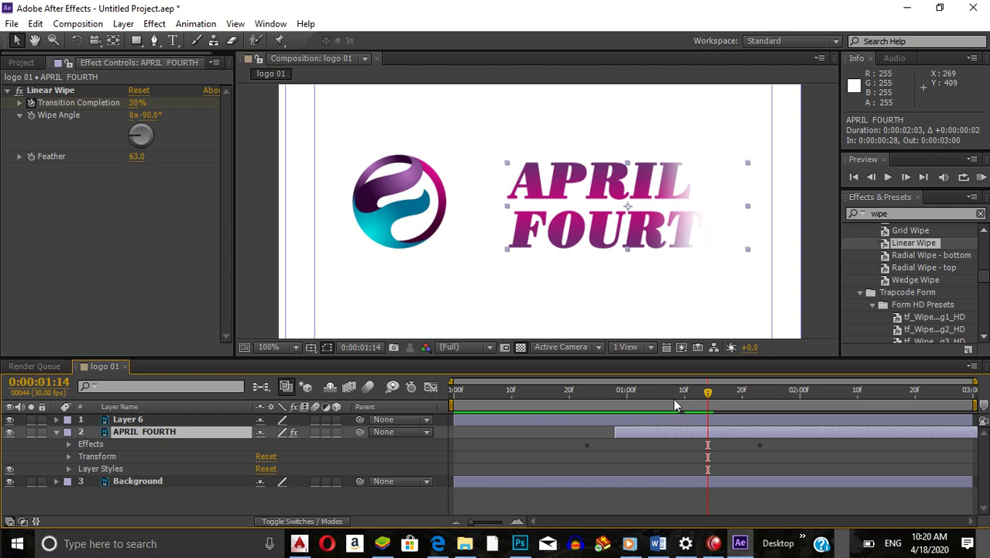
- Keyframe the APRIL FOURTH layer's Position at 480, 228 at 0:00:01:12 and at 420, 229 at 0:00:01:18
{"action": "left_click", "coordinate": [695, 398]}
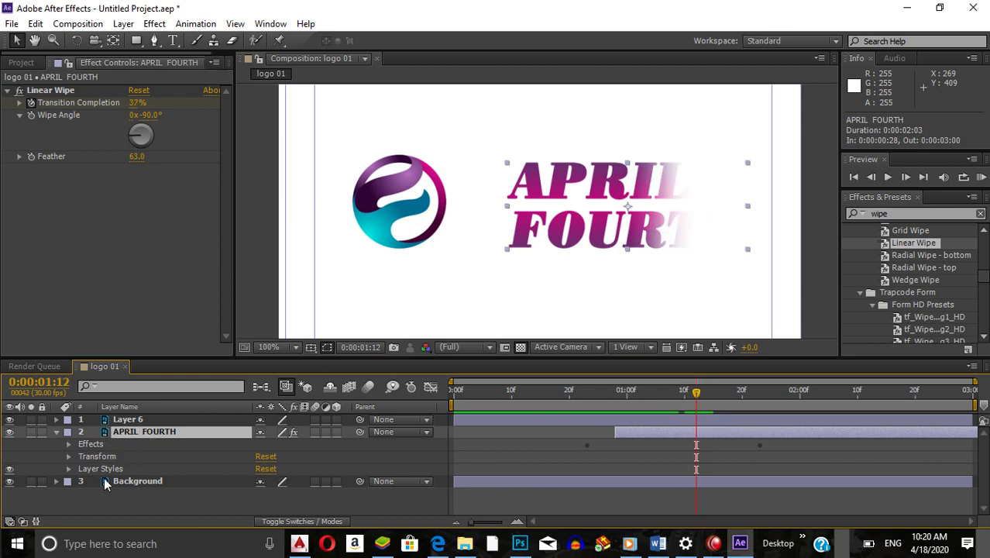
{"action": "left_click", "coordinate": [68, 456]}
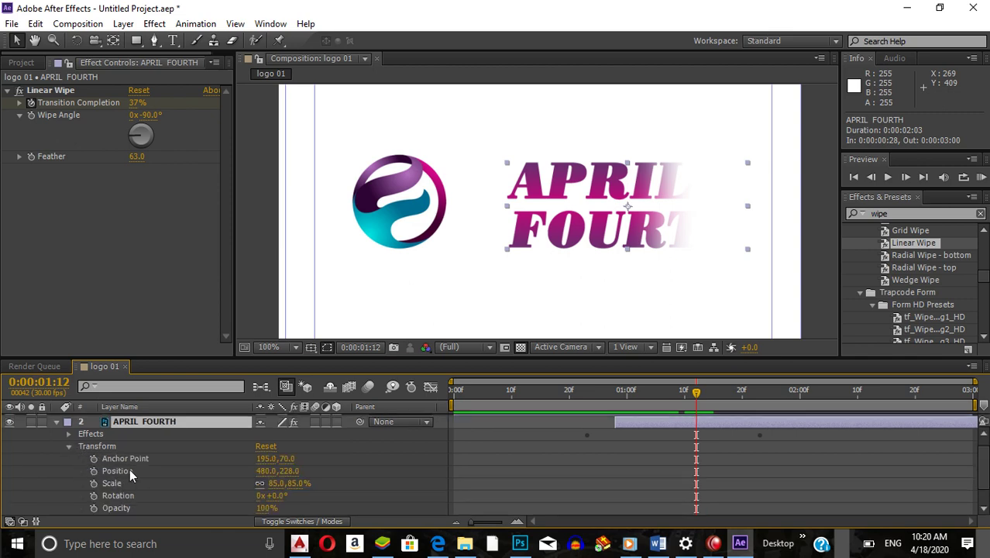
{"action": "left_click", "coordinate": [123, 469]}
{"action": "left_click", "coordinate": [93, 471]}
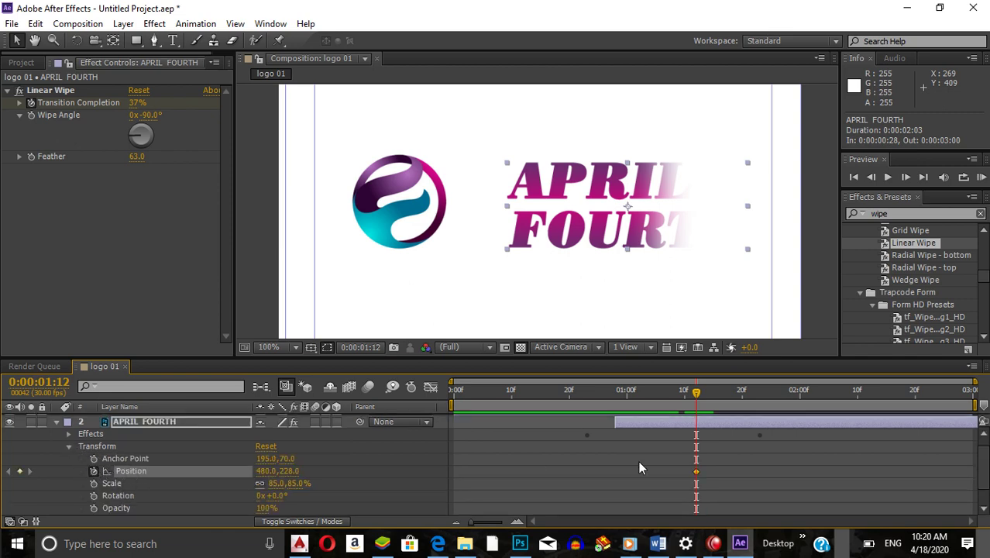
{"action": "left_click_drag", "start_coordinate": [696, 399], "coordinate": [727, 400]}
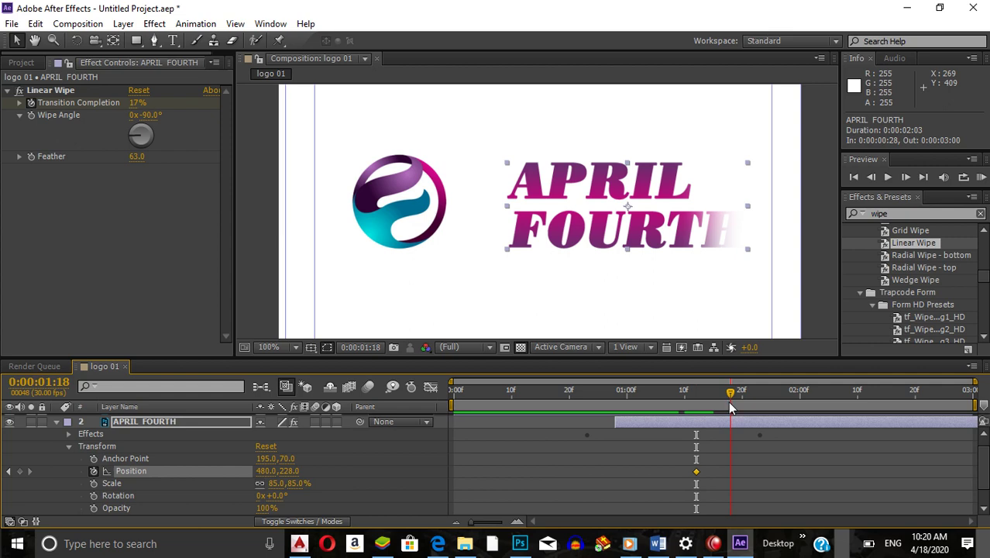
{"action": "left_click_drag", "start_coordinate": [277, 469], "coordinate": [240, 486]}
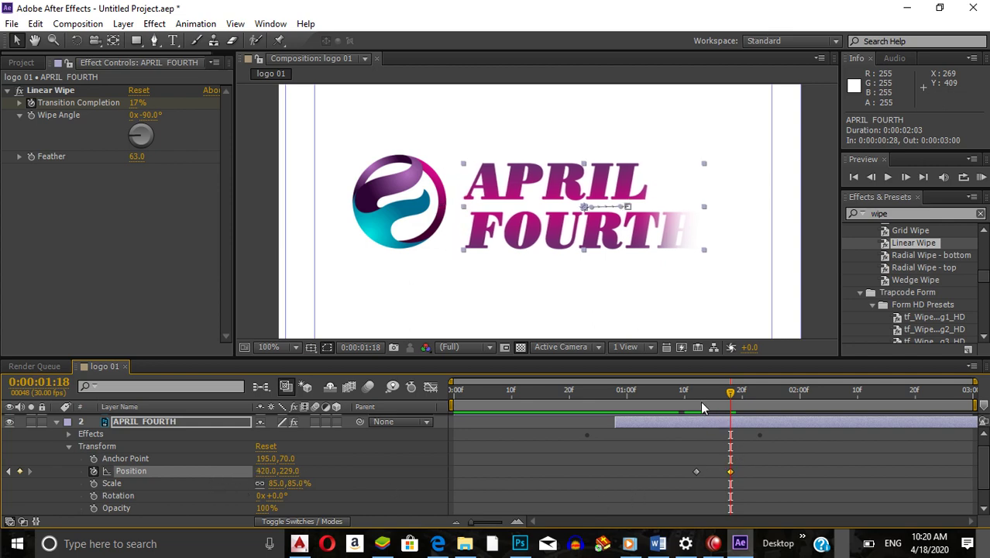
- Move the first Position keyframe of the APRIL FOURTH layer earlier to 0:00:00:26 to slow the text's slide
{"action": "left_click_drag", "start_coordinate": [701, 403], "coordinate": [727, 407]}
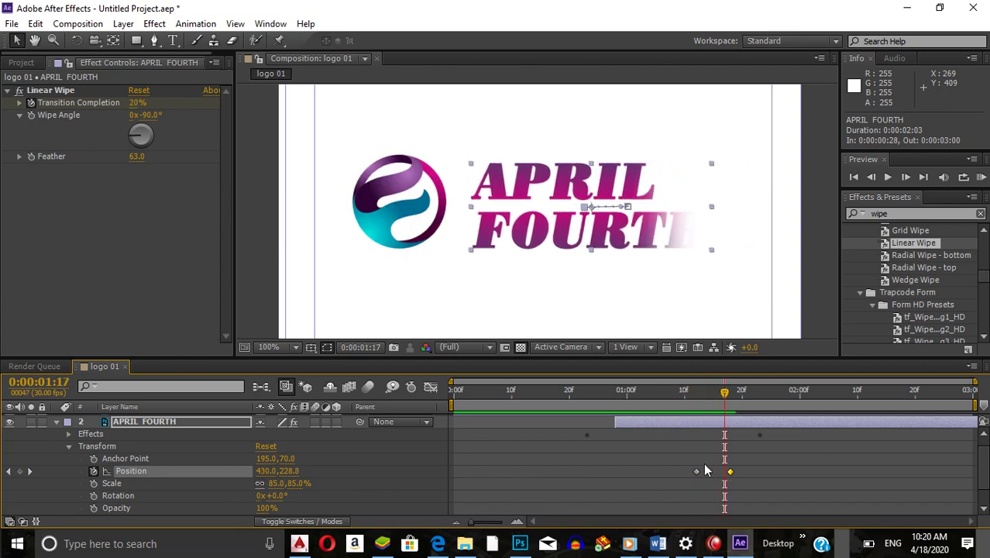
{"action": "left_click_drag", "start_coordinate": [695, 471], "coordinate": [666, 470]}
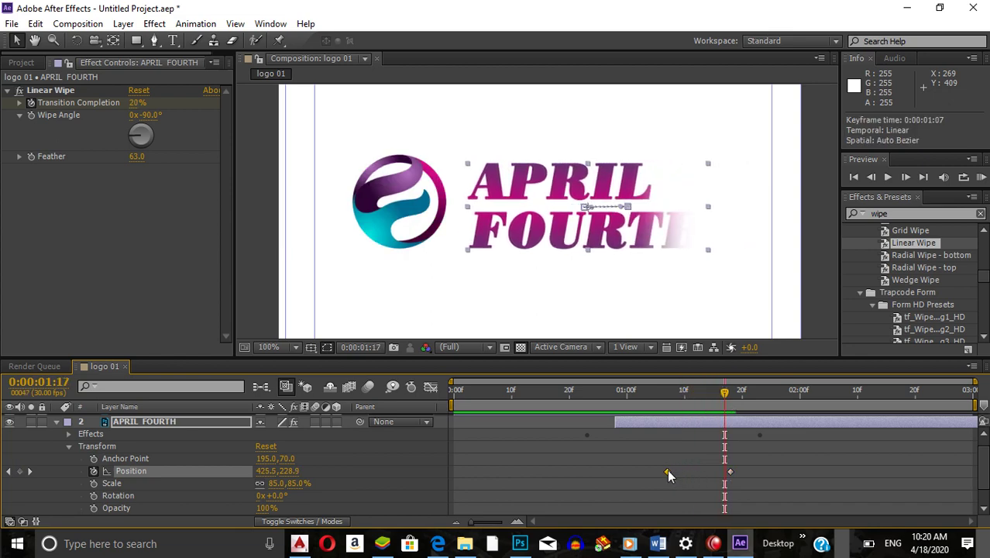
{"action": "left_click_drag", "start_coordinate": [636, 399], "coordinate": [704, 409]}
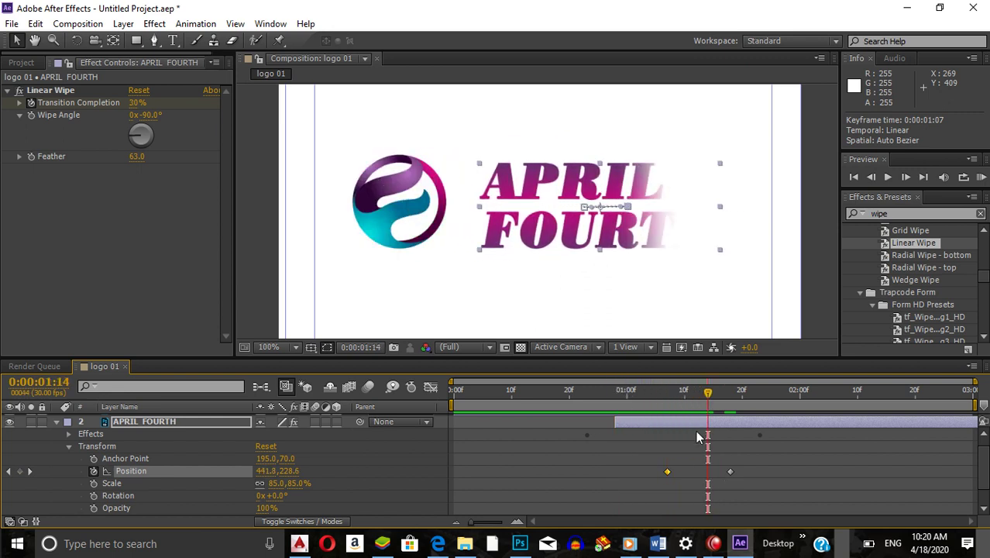
{"action": "left_click_drag", "start_coordinate": [667, 470], "coordinate": [626, 471]}
{"action": "left_click_drag", "start_coordinate": [621, 402], "coordinate": [706, 408]}
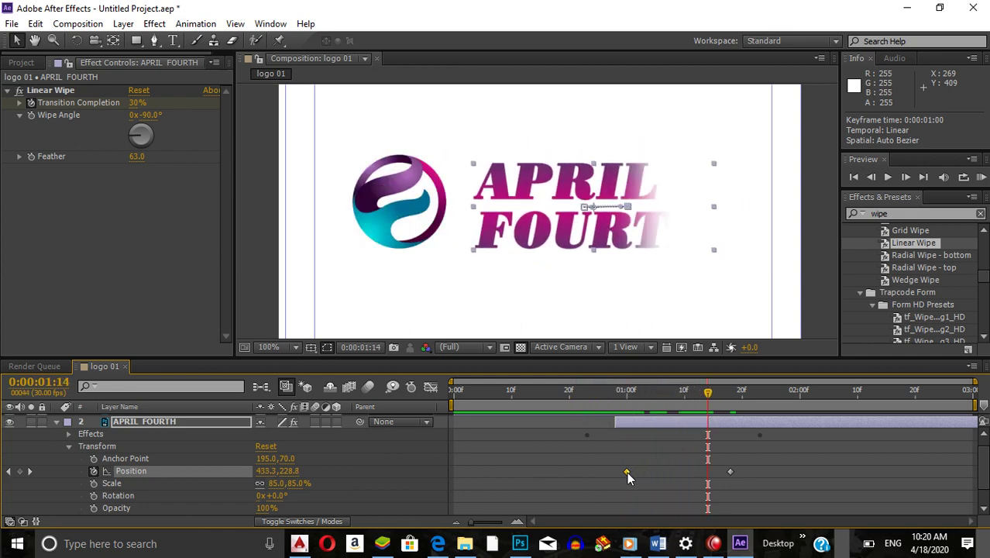
{"action": "left_click_drag", "start_coordinate": [626, 472], "coordinate": [603, 470]}
{"action": "left_click_drag", "start_coordinate": [573, 389], "coordinate": [793, 409]}
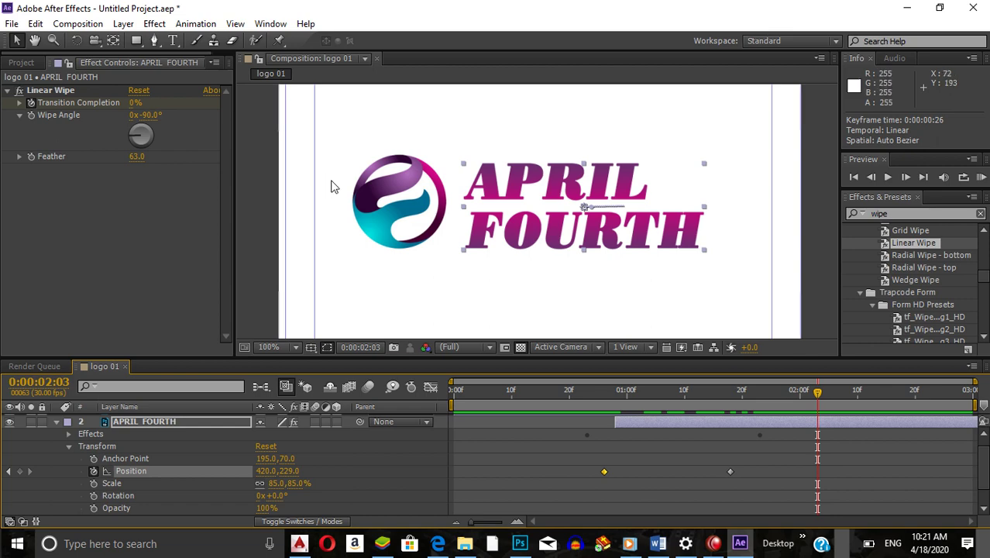
- Deselect the layer and play the logo animation from the start to check the motion
{"action": "left_click", "coordinate": [269, 198]}
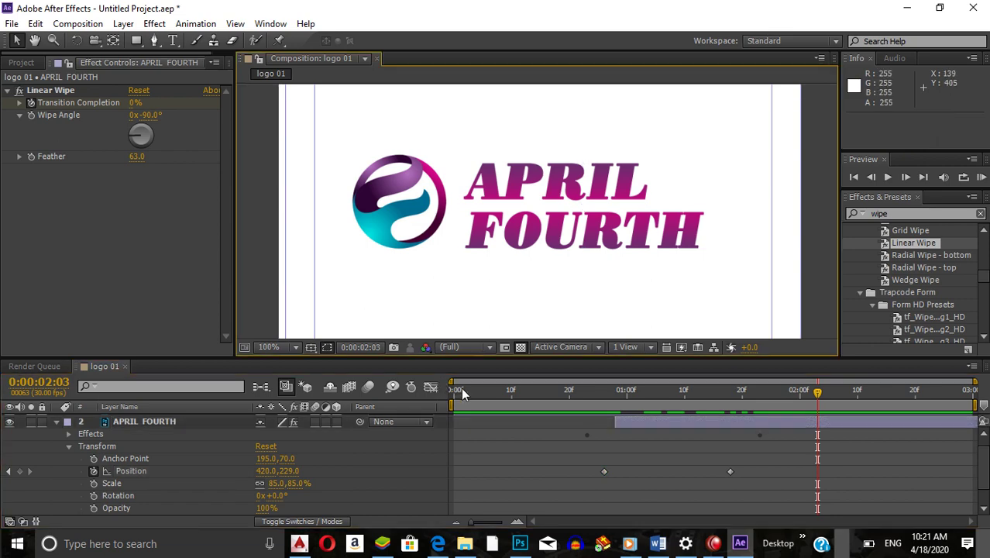
{"action": "left_click_drag", "start_coordinate": [461, 391], "coordinate": [454, 396]}
{"action": "key", "text": "space"}
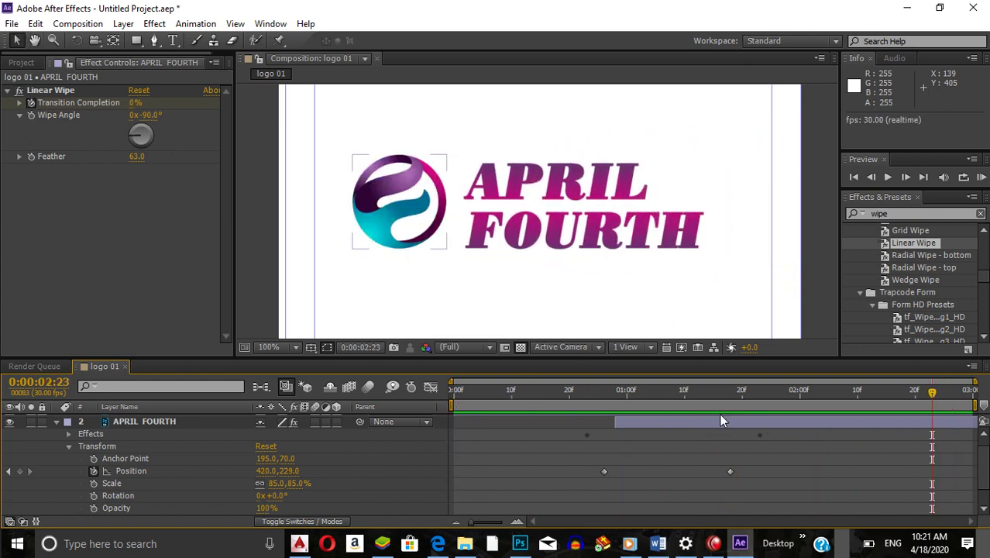
{"action": "key", "text": "space"}
{"action": "key", "text": "space"}
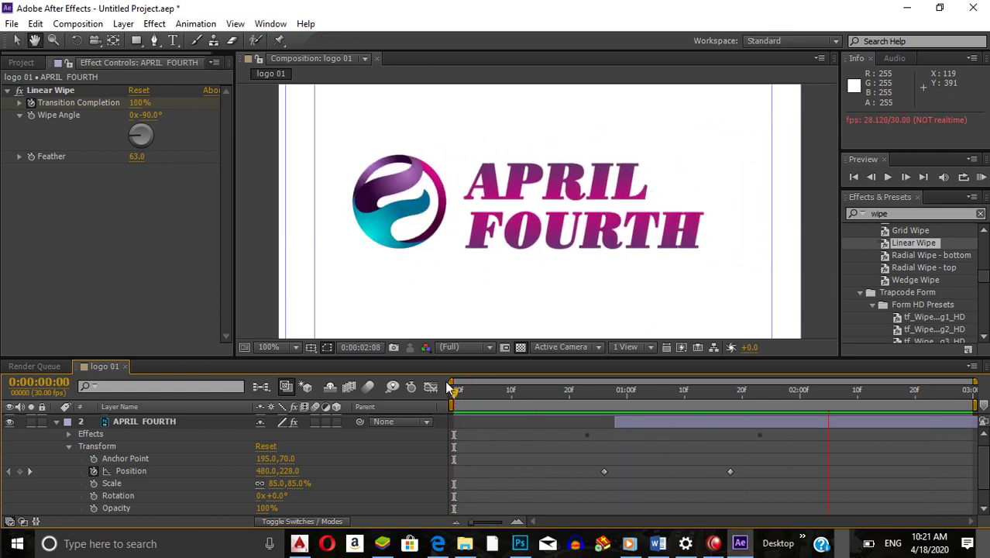
{"action": "key", "text": "space"}
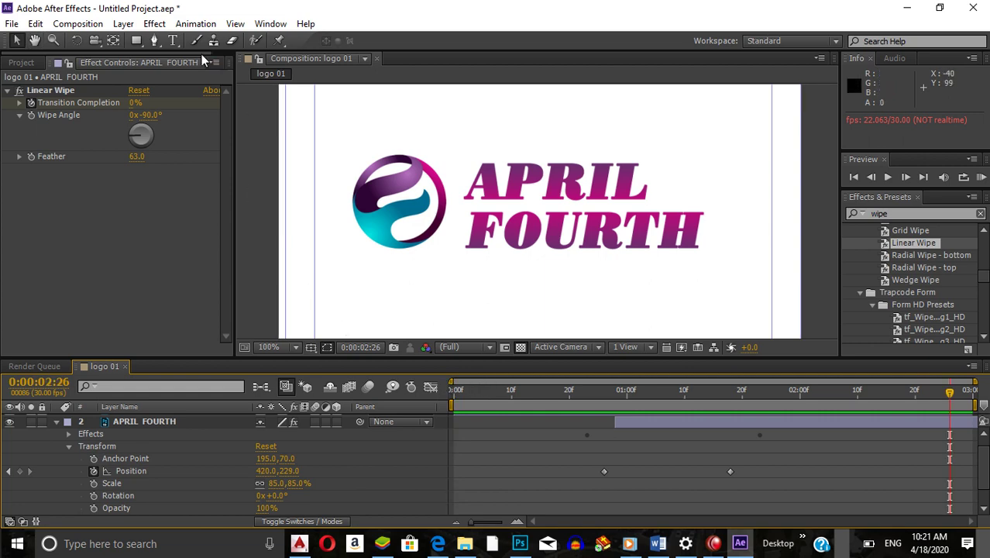
- Add the logo 01 composition to the render queue and name its output file "logo 01 render"
{"action": "left_click", "coordinate": [95, 24]}
{"action": "left_click", "coordinate": [95, 161]}
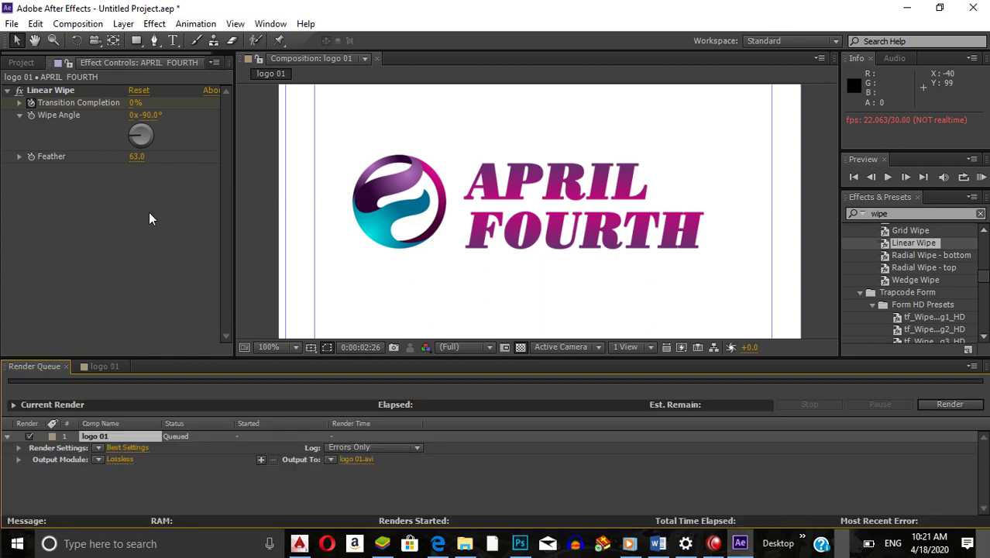
{"action": "left_click", "coordinate": [357, 460]}
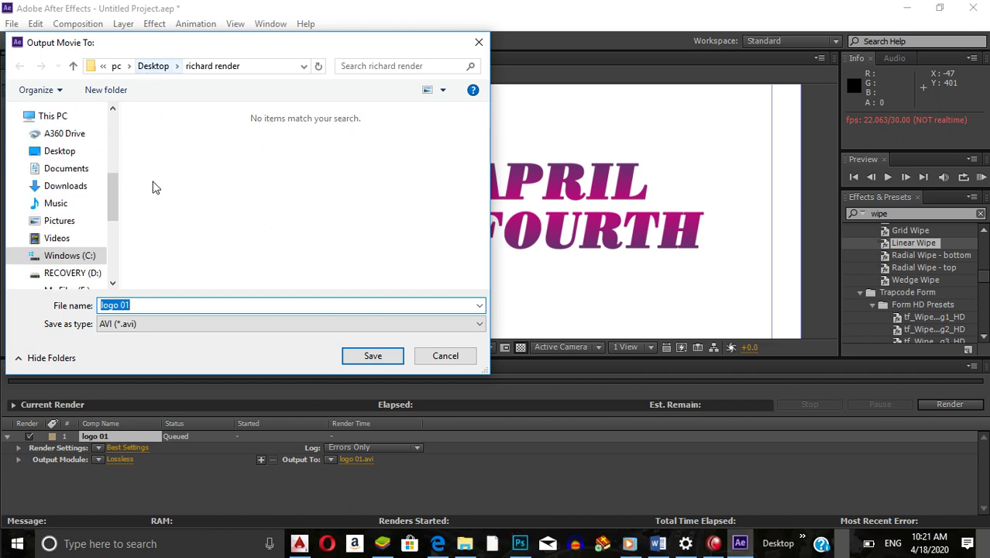
{"action": "left_click", "coordinate": [177, 306]}
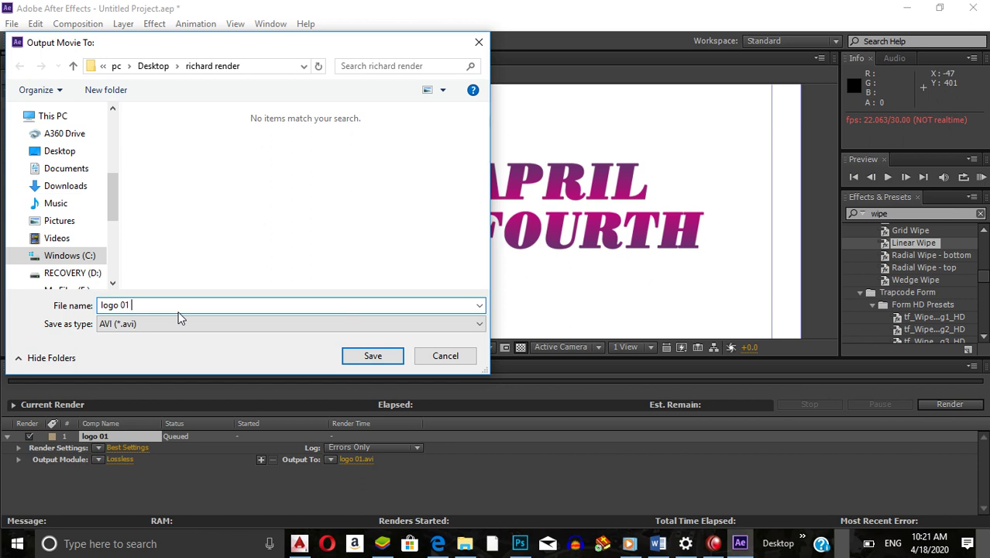
{"action": "type", "text": "render"}
{"action": "key", "text": "Return"}
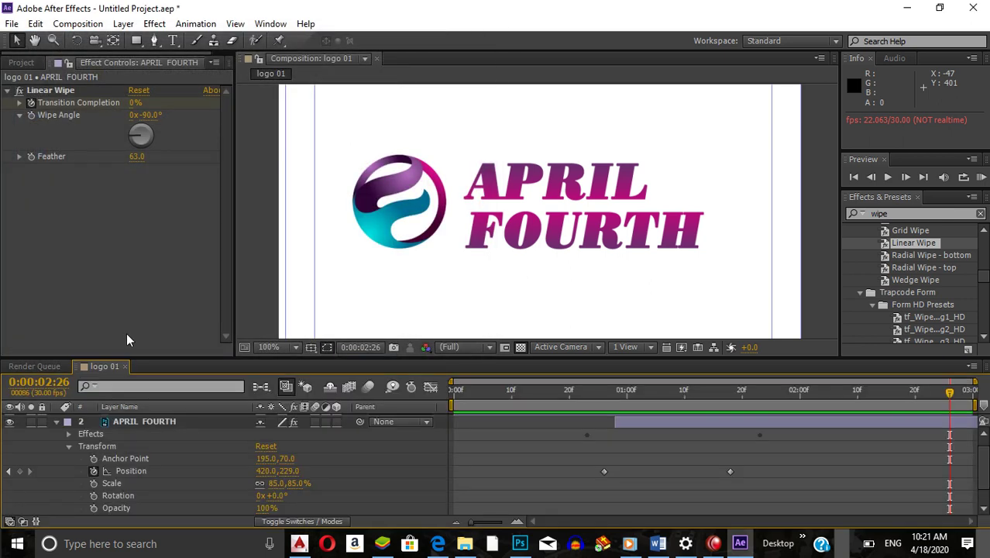
- Set the output module format of the queued logo 01 render to QuickTime
{"action": "left_click", "coordinate": [51, 366]}
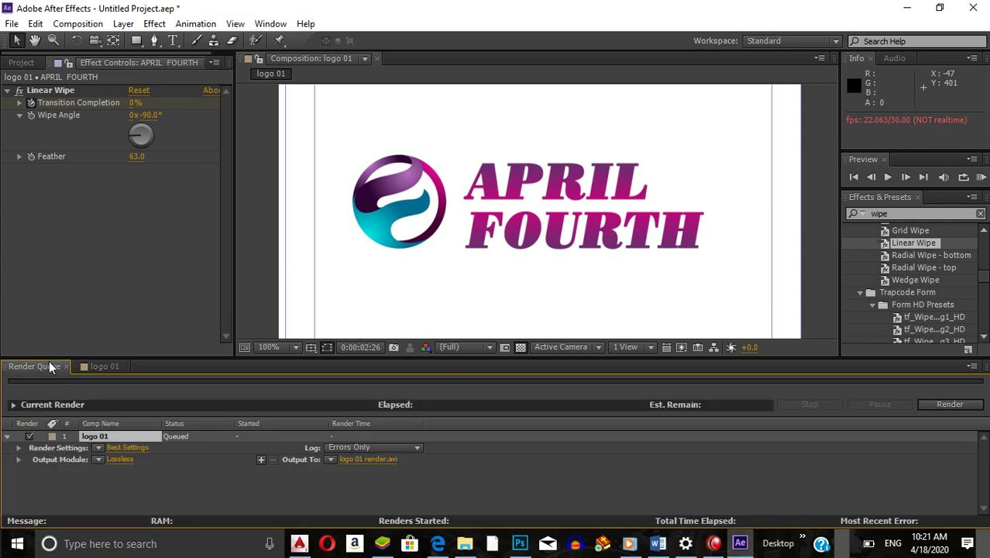
{"action": "left_click", "coordinate": [122, 459]}
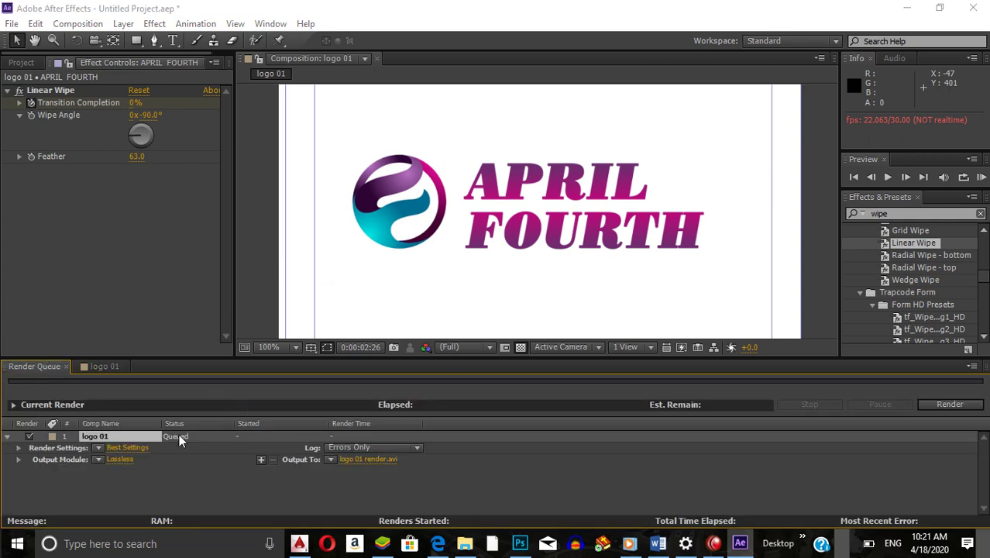
{"action": "left_click", "coordinate": [122, 459]}
{"action": "left_click", "coordinate": [461, 94]}
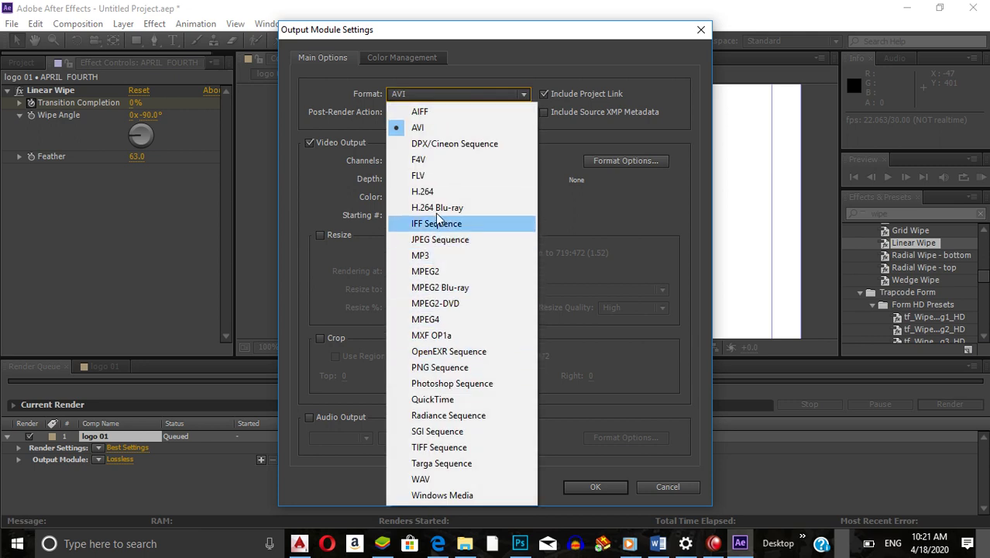
{"action": "key", "text": "Escape"}
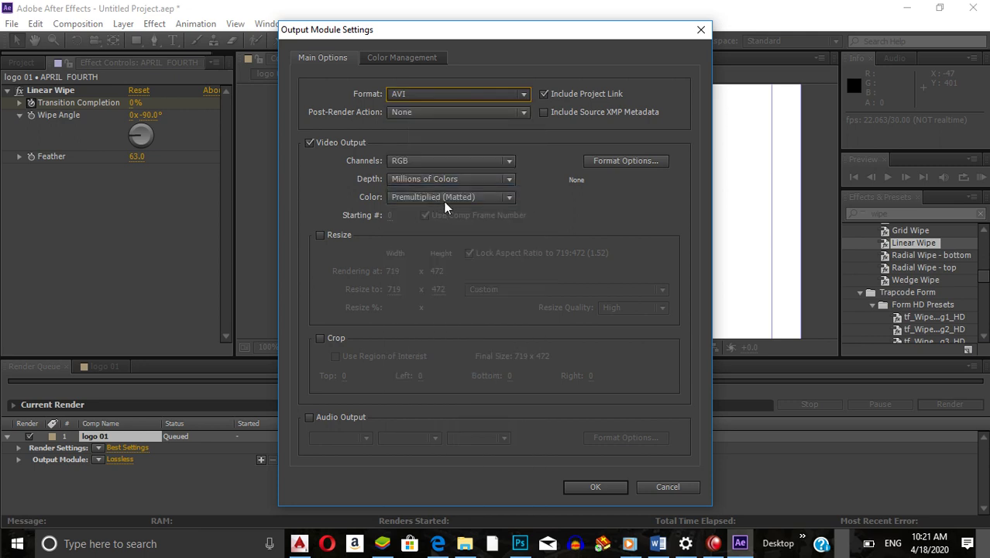
{"action": "key", "text": "h"}
{"action": "left_click", "coordinate": [423, 95]}
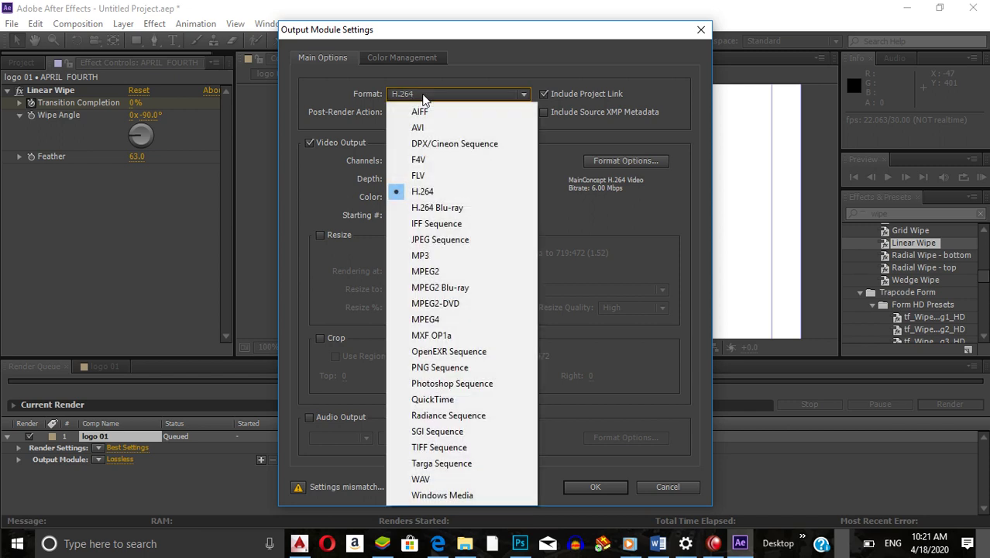
{"action": "left_click", "coordinate": [439, 401]}
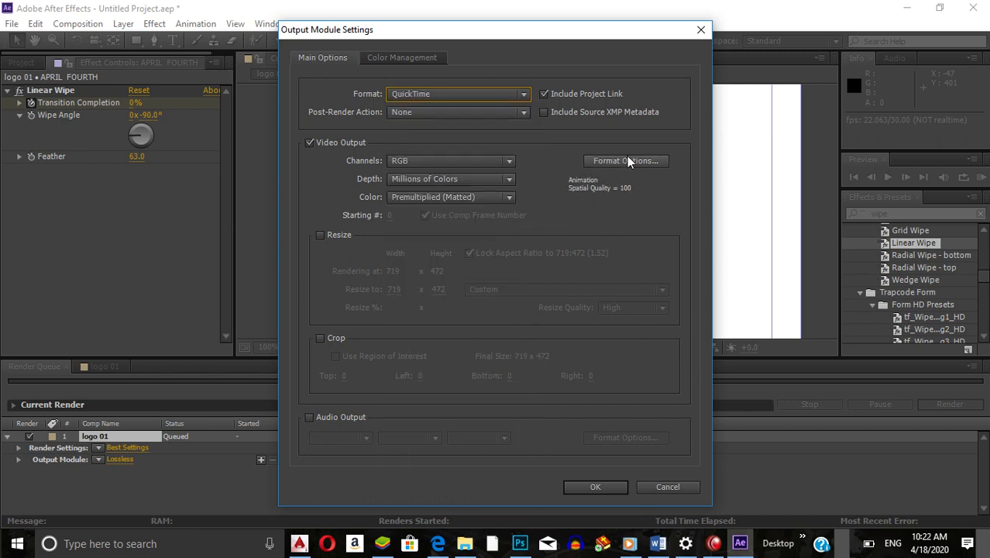
{"action": "left_click", "coordinate": [569, 487]}
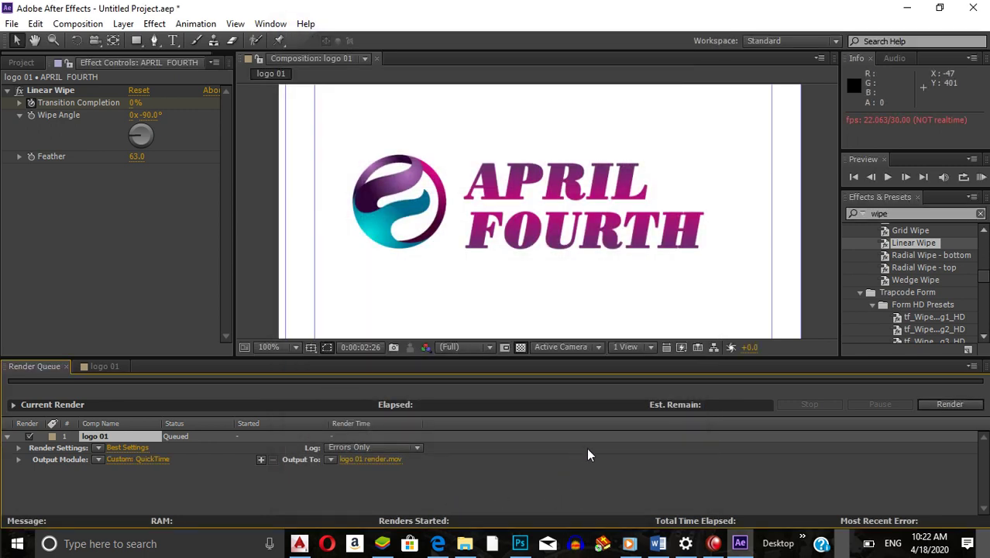
- Render the queued logo 01 composition and switch to File Explorer
{"action": "left_click", "coordinate": [949, 403]}
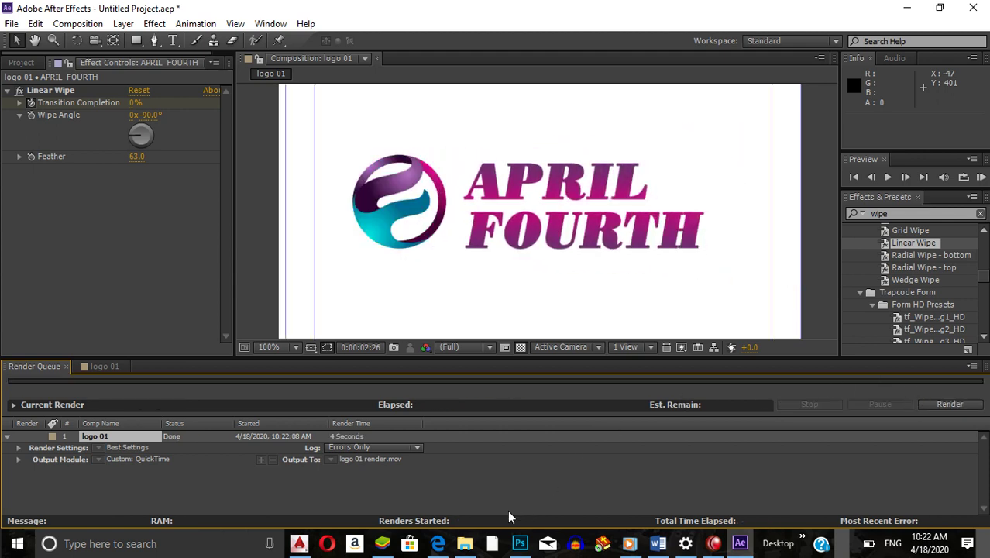
{"action": "left_click", "coordinate": [464, 543]}
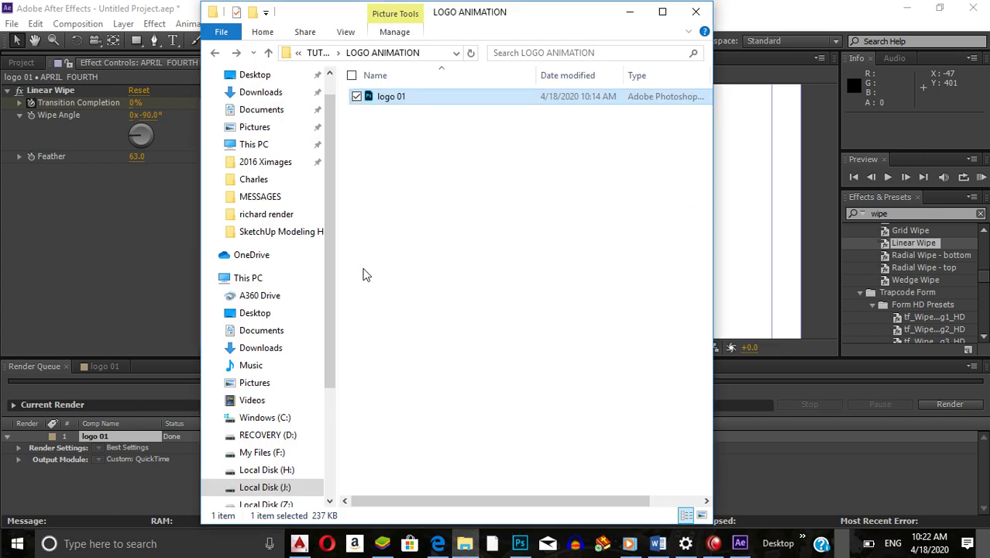
- Open the desktop folder holding the renders, try to play the logo 01 render movie, and minimize File Explorer
{"action": "left_click", "coordinate": [303, 217]}
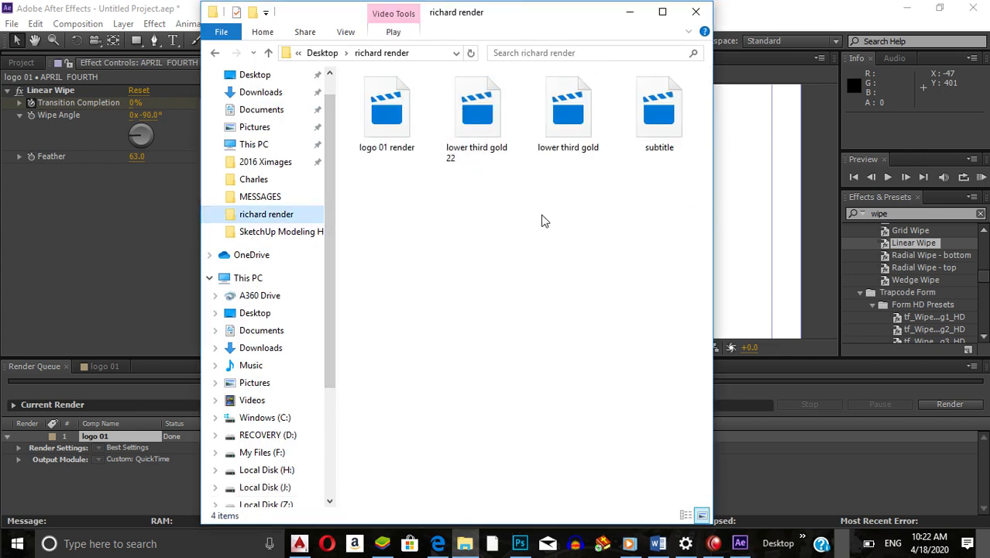
{"action": "left_click", "coordinate": [402, 132]}
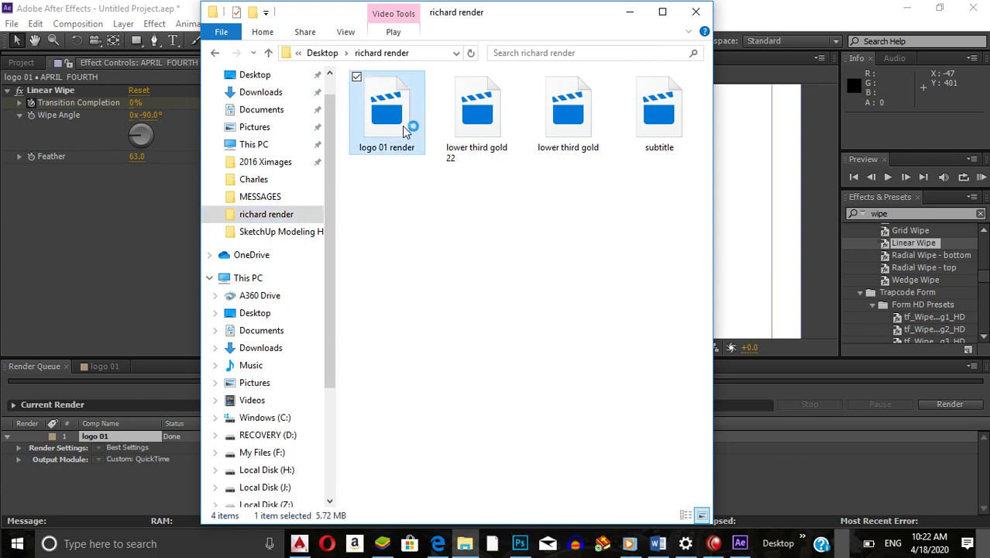
{"action": "left_click", "coordinate": [628, 16]}
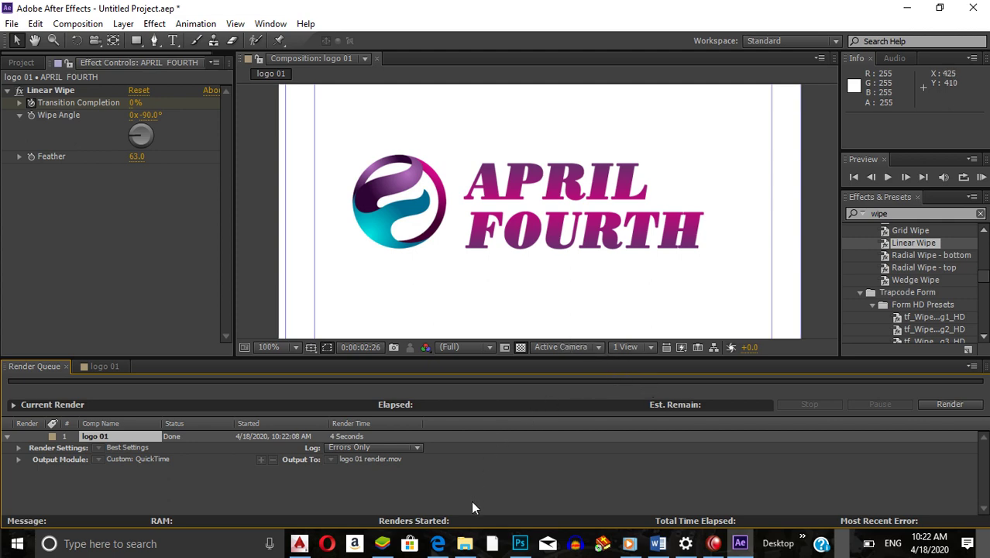
- Switch back to File Explorer, try to play logo 01 render again, and show the alternative programs for opening it
{"action": "left_click", "coordinate": [465, 543]}
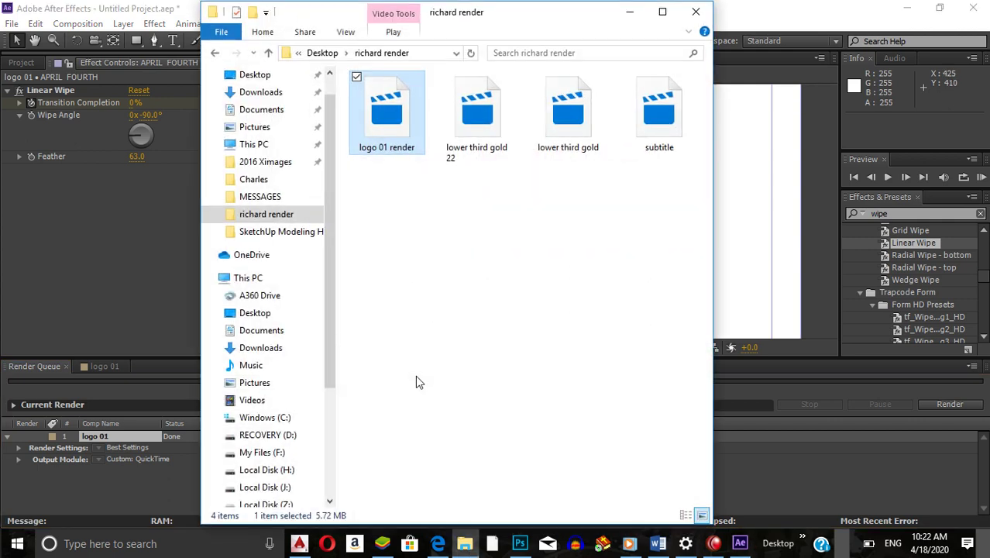
{"action": "double_click", "coordinate": [392, 124]}
{"action": "right_click", "coordinate": [389, 120]}
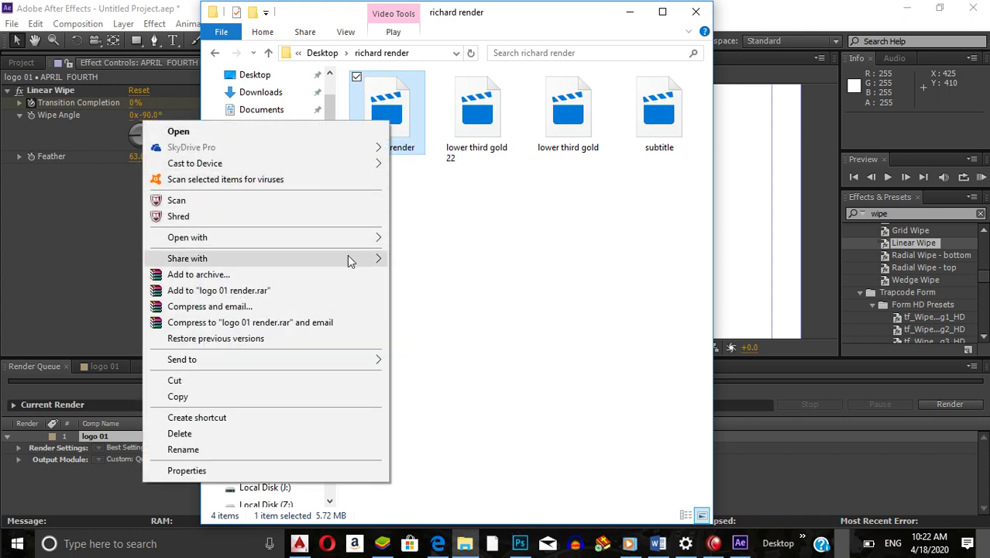
{"action": "mouse_move", "coordinate": [377, 241]}
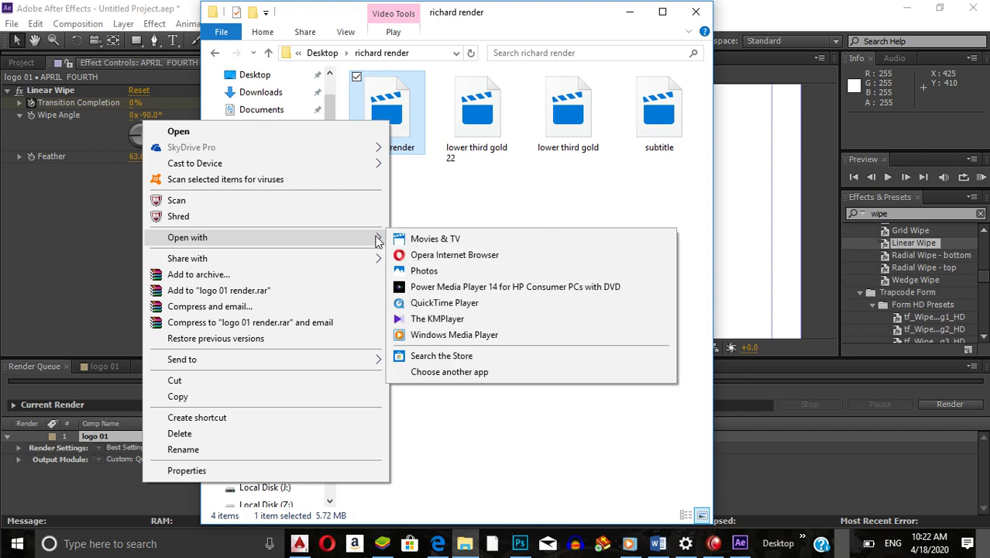